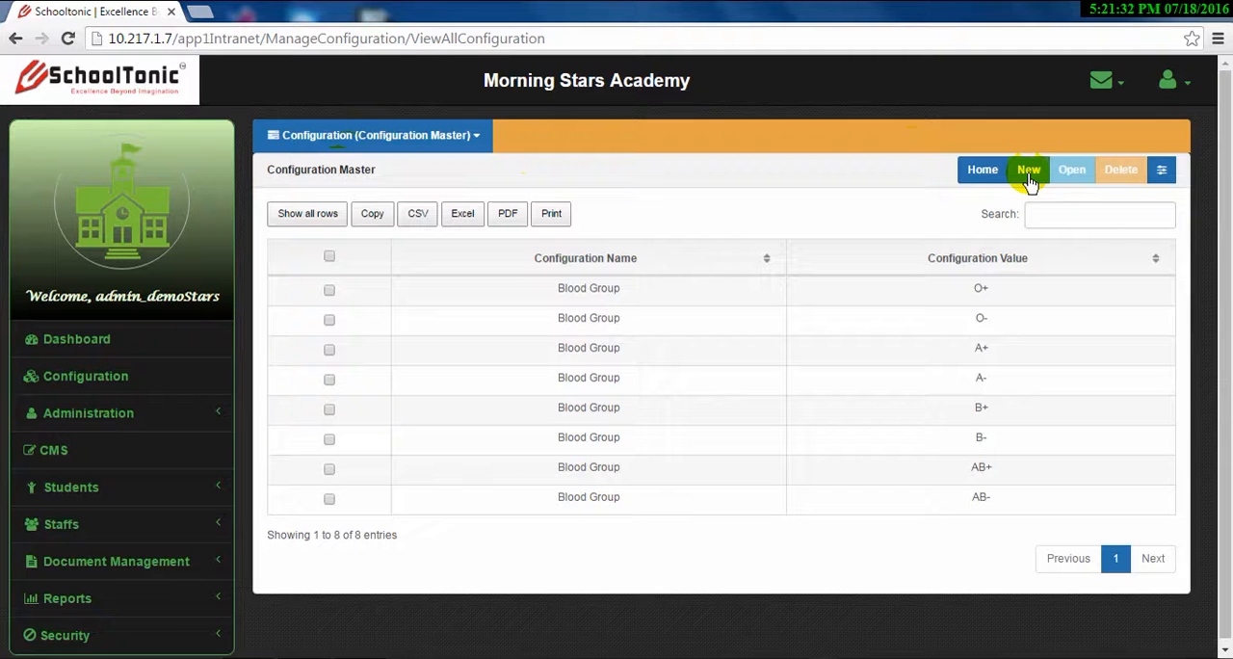
# Start a new configuration record and choose Employee Category as its configuration name
pyautogui.click(1029, 178)
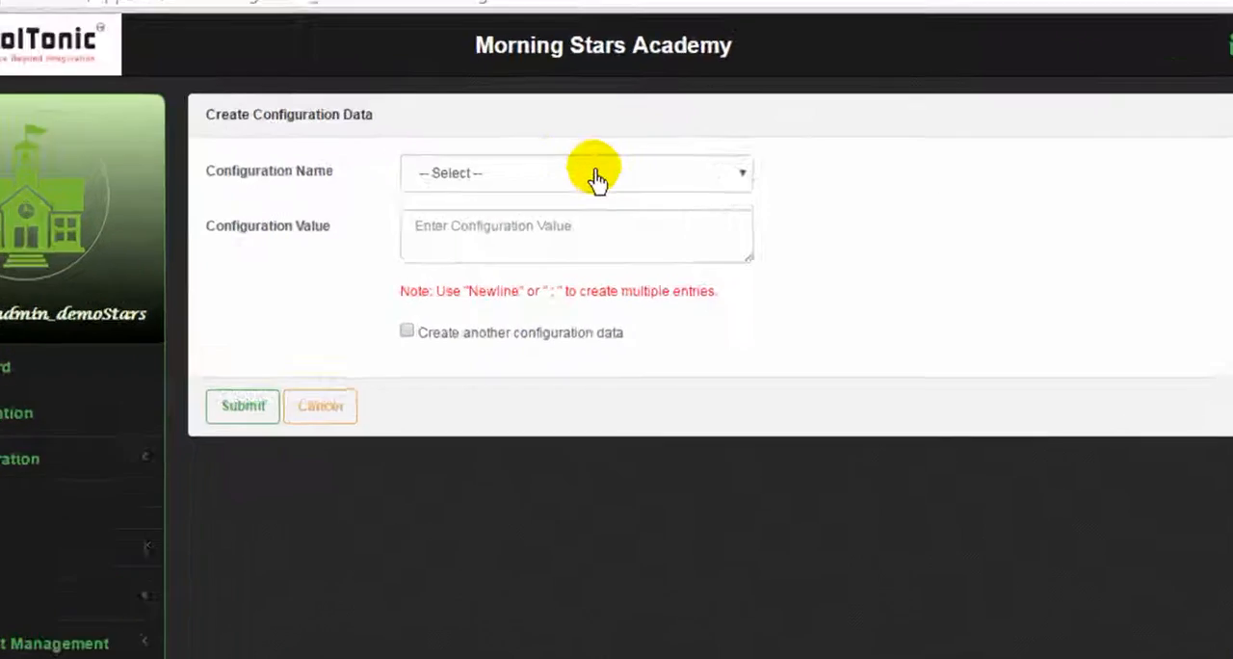
pyautogui.click(595, 178)
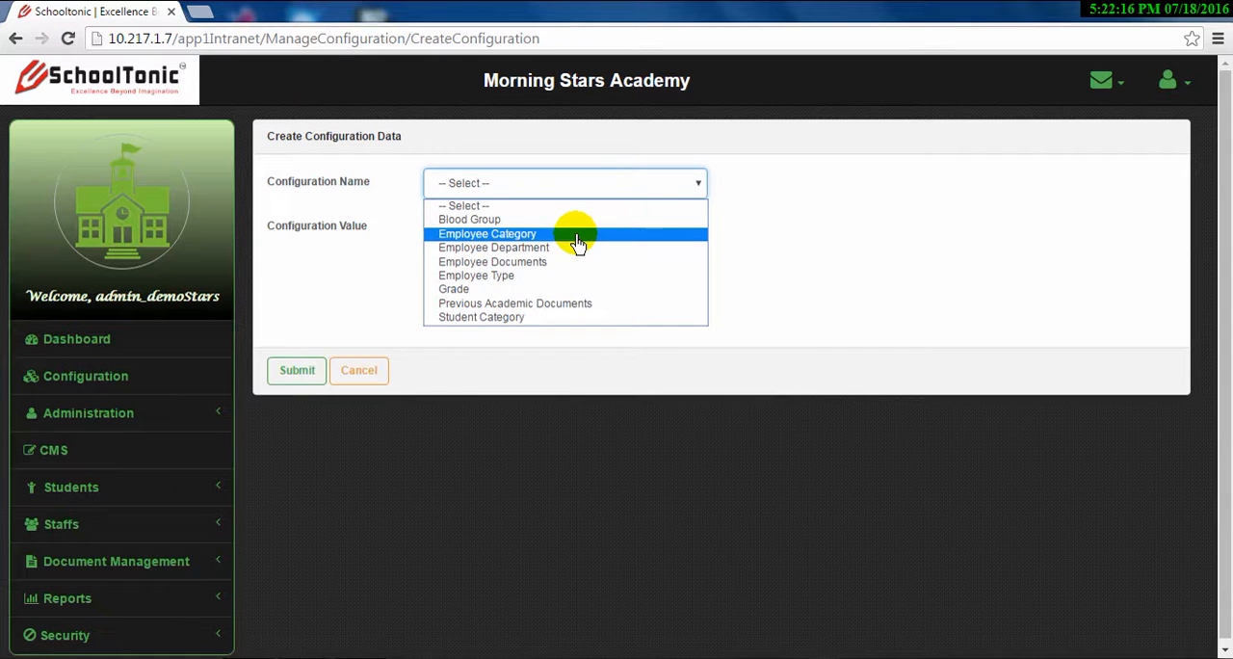
pyautogui.click(578, 239)
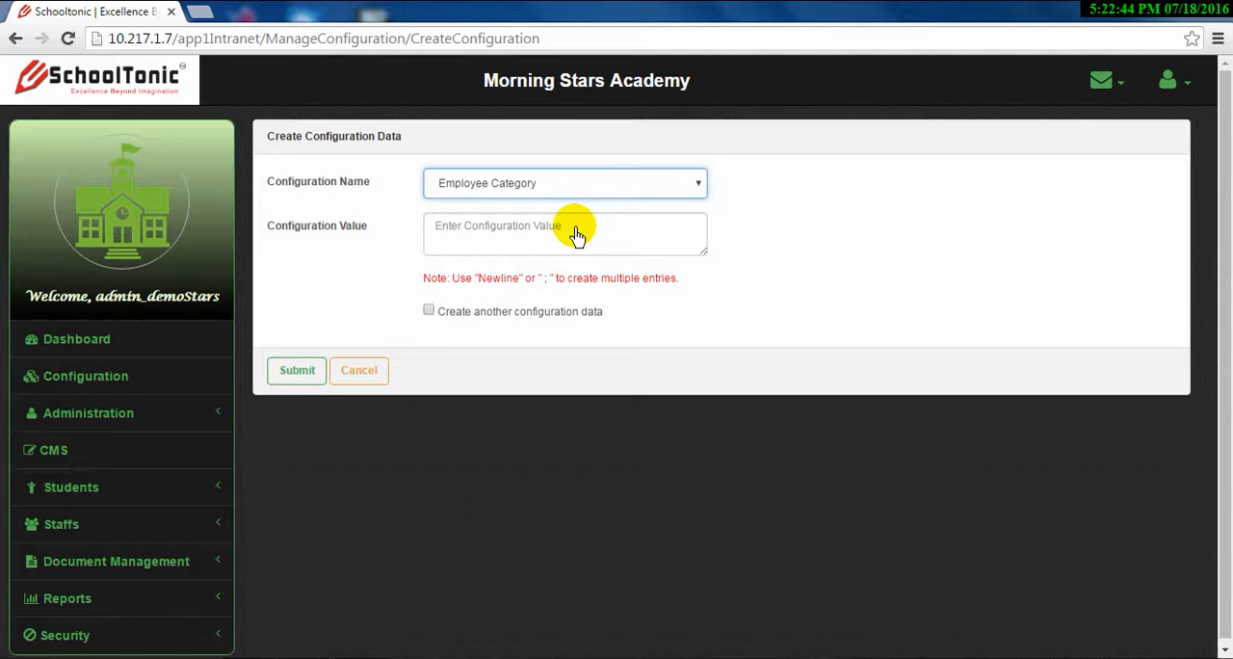
# Enter Graduate and Post Graduate on separate lines as the Employee Category configuration values
pyautogui.click(581, 229)
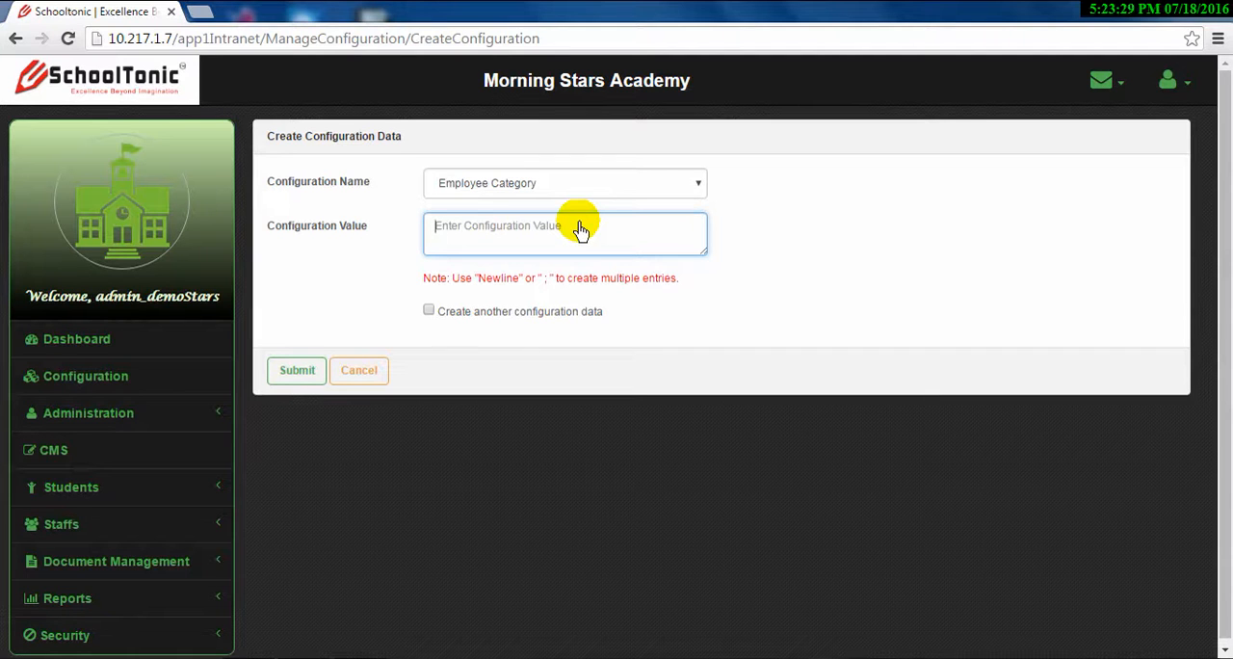
pyautogui.write('Gra')
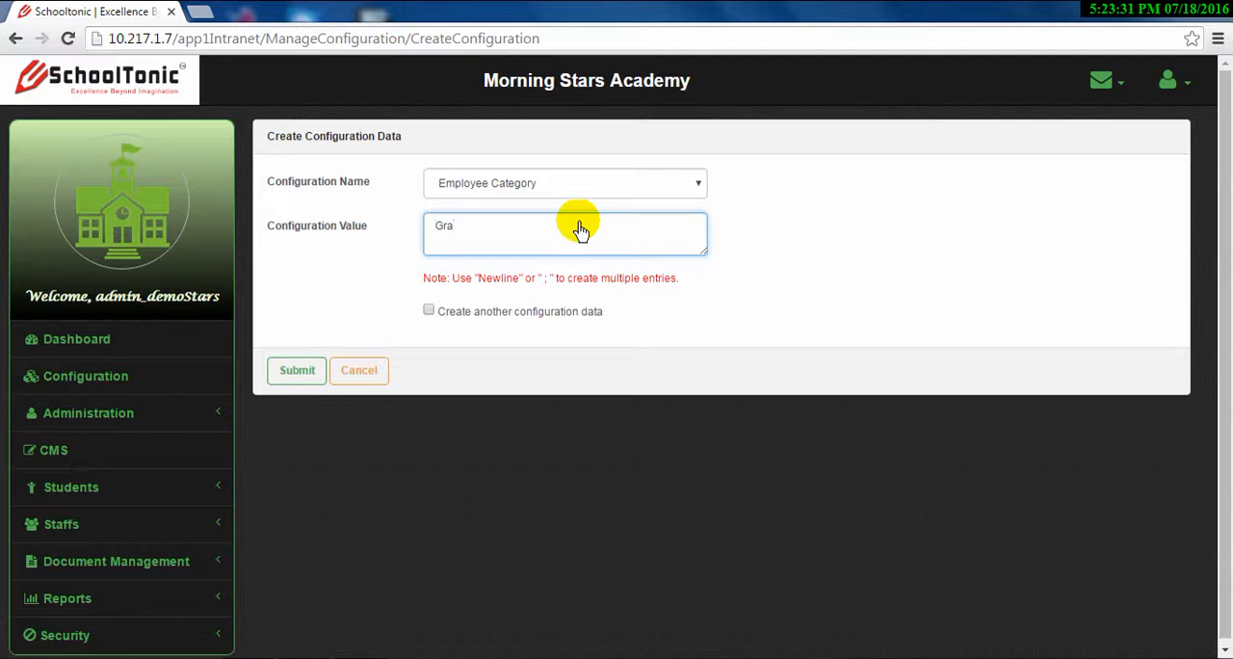
pyautogui.write('duate')
pyautogui.press('Return')
pyautogui.write('Post Graduat')
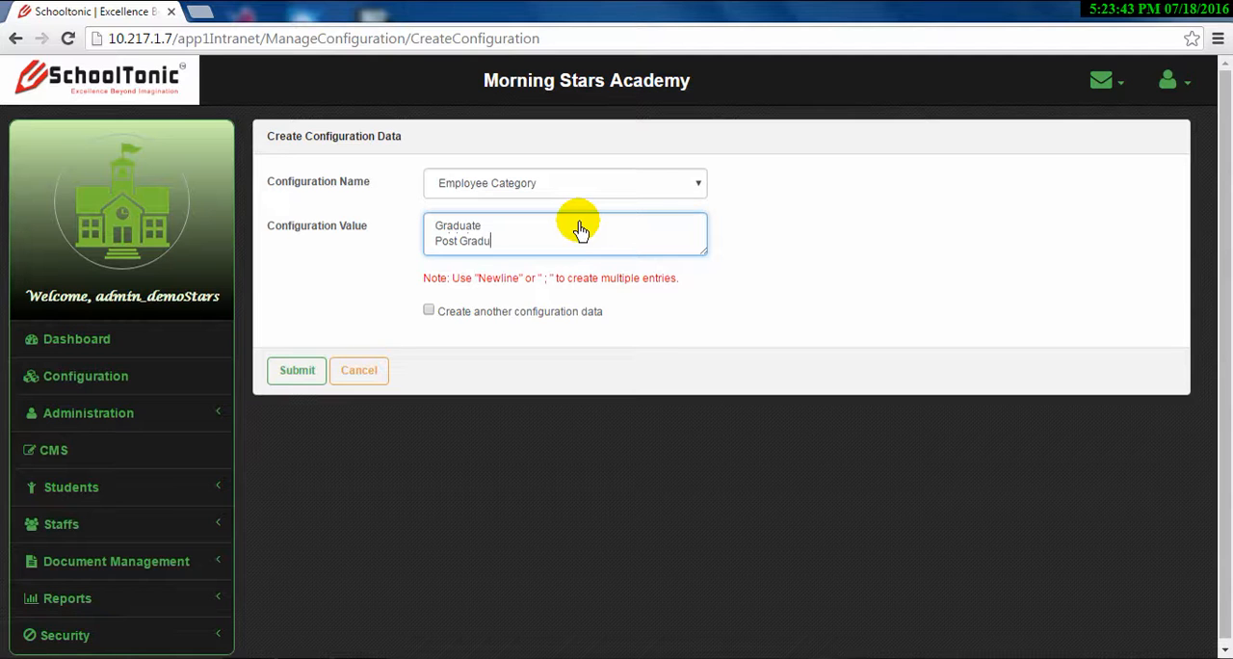
pyautogui.write('e')
pyautogui.press('Return')
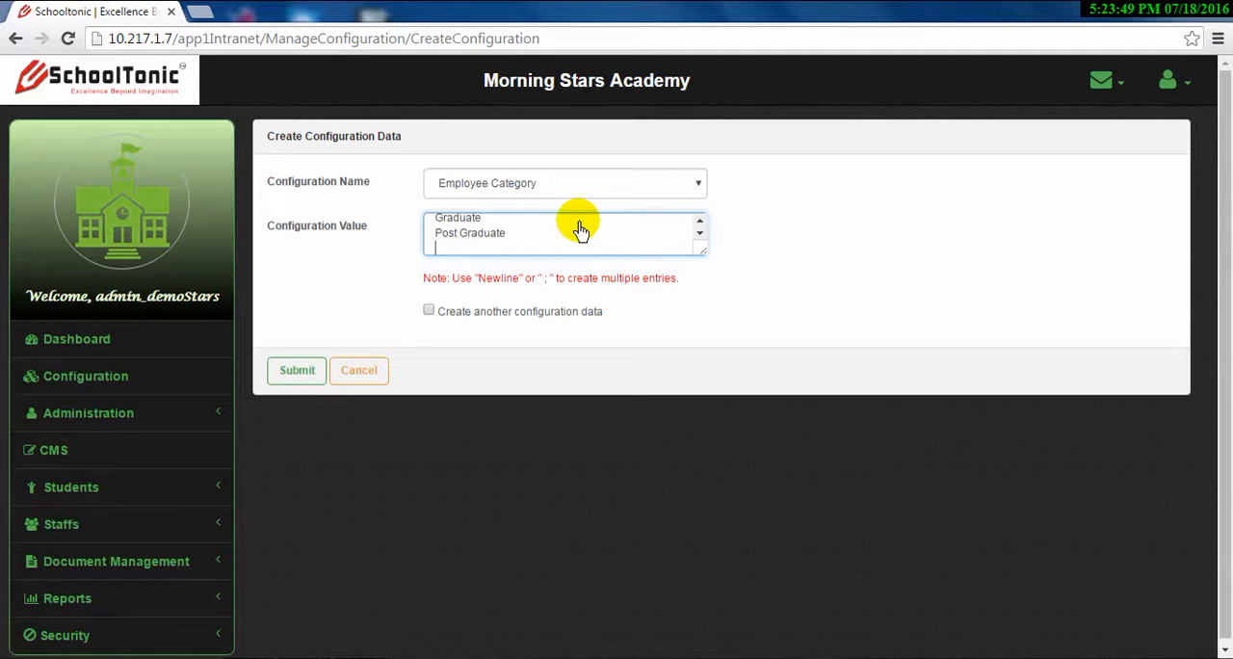
# Add PHD and Undergraduate as further Employee Category values on separate lines and submit the record
pyautogui.write('P')
pyautogui.write('H')
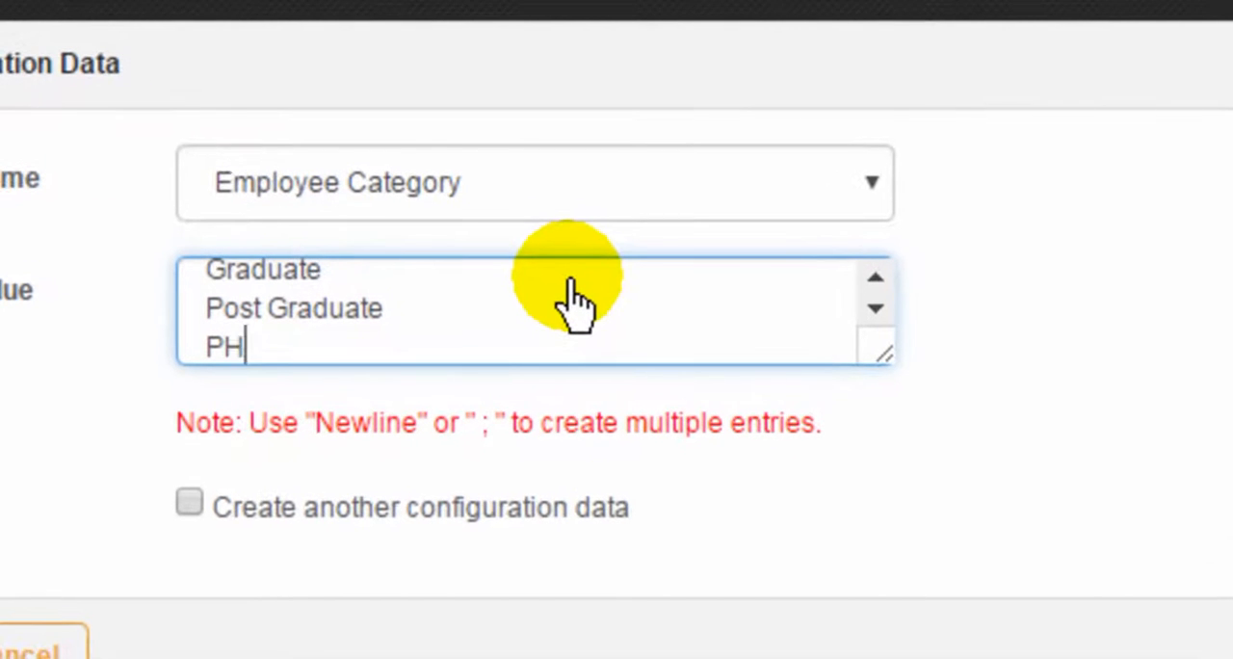
pyautogui.write('d')
pyautogui.press('BackSpace')
pyautogui.write('D')
pyautogui.click(448, 353)
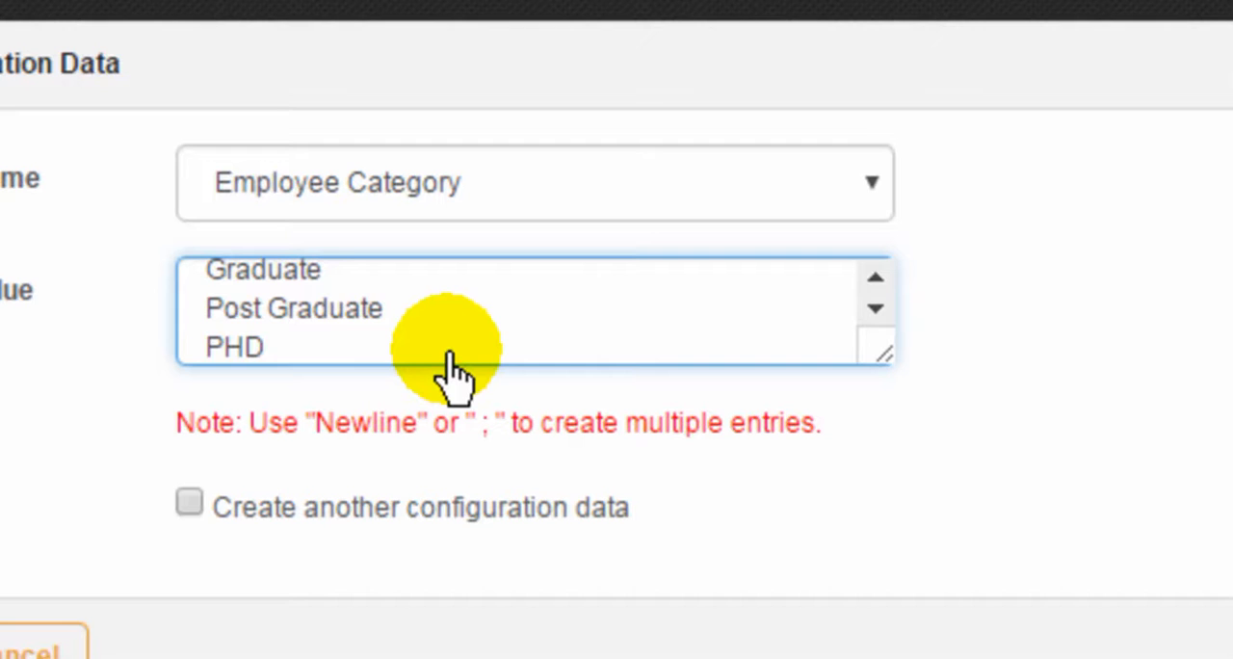
pyautogui.press('Return')
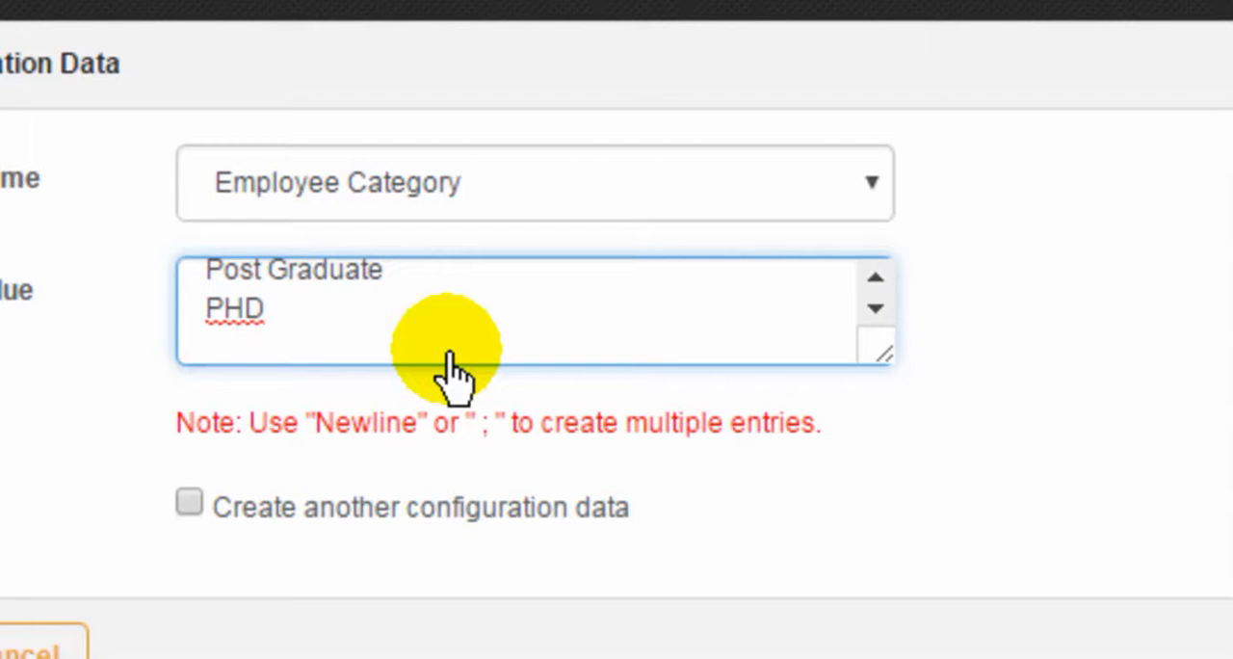
pyautogui.write('Under')
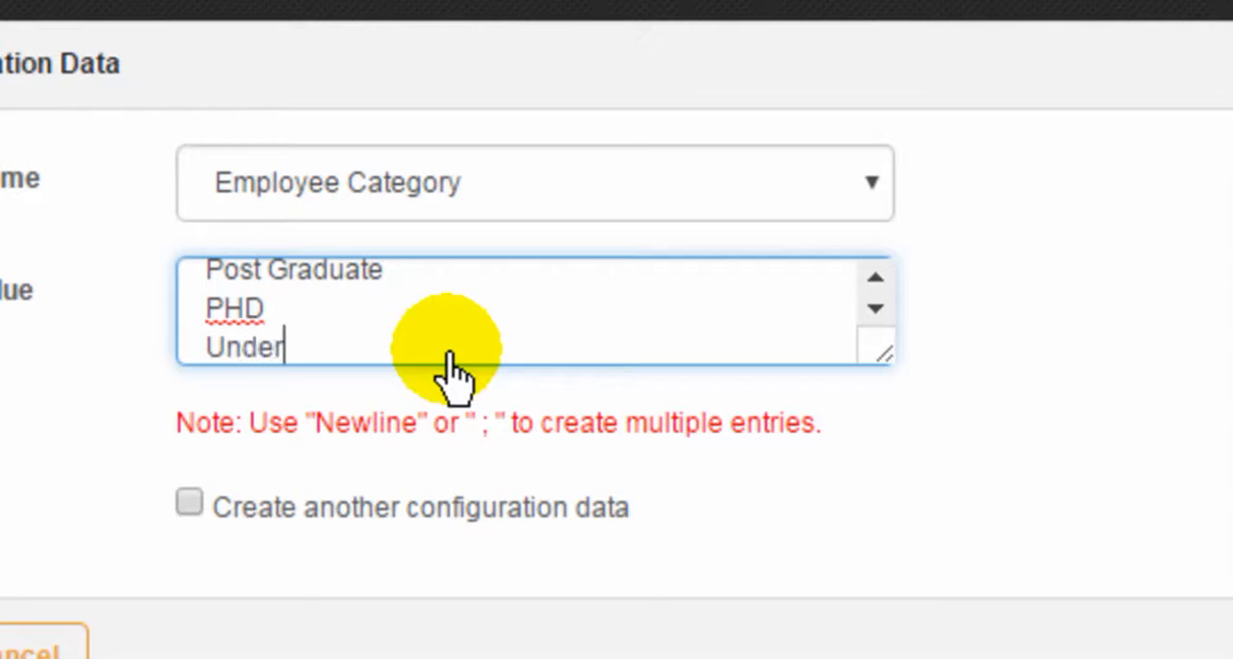
pyautogui.write('graduat')
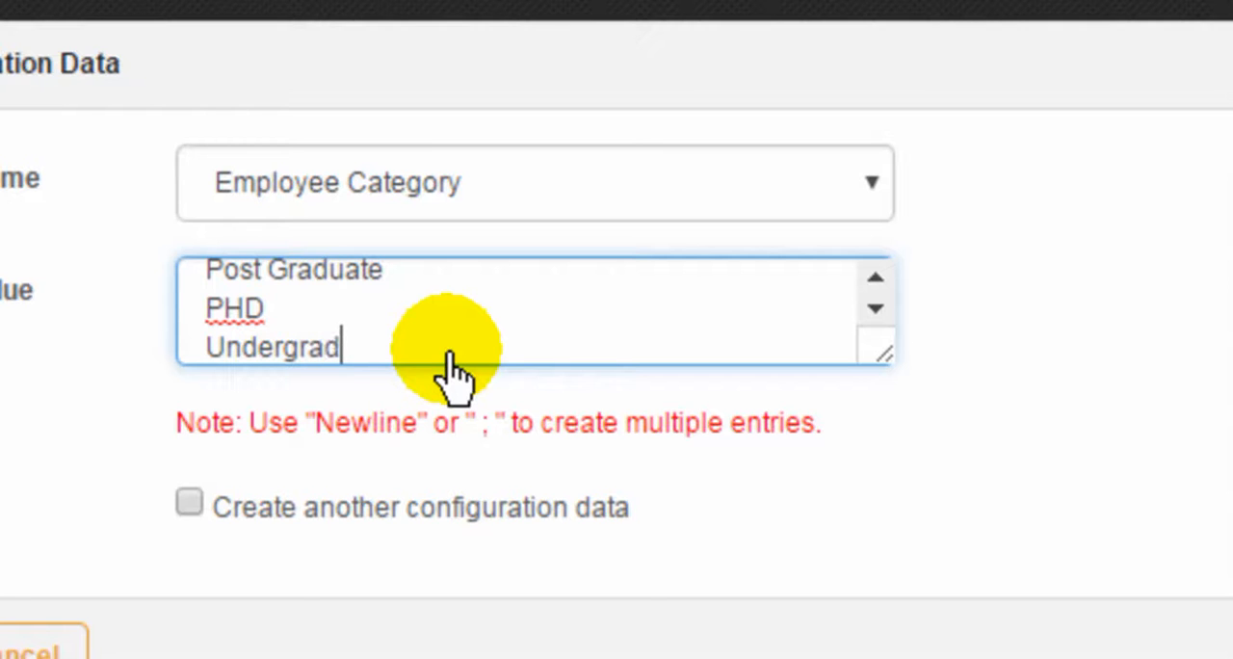
pyautogui.write('e')
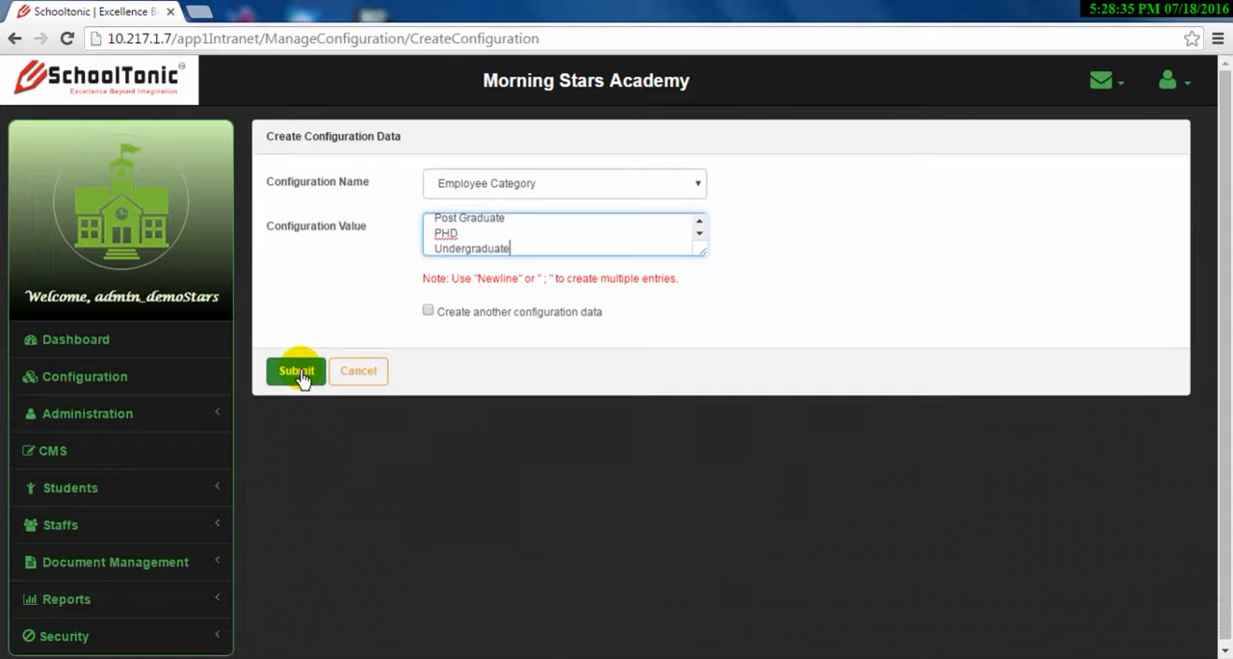
pyautogui.click(301, 377)
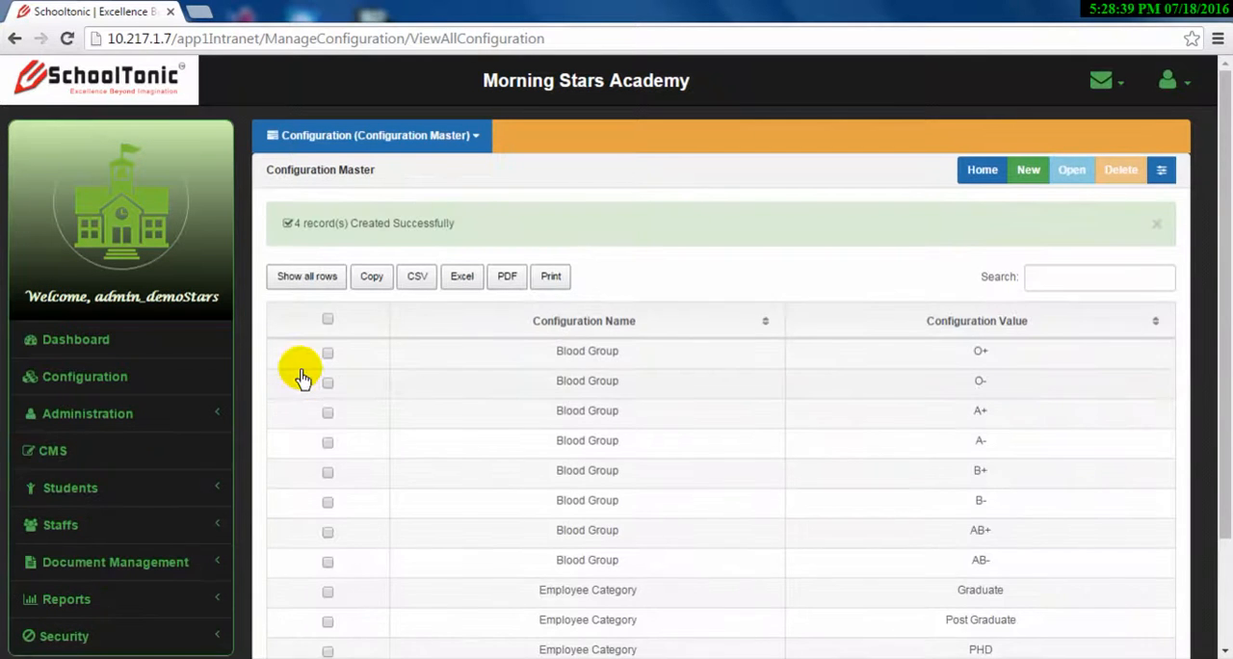
# Start another new configuration record and choose Employee Department as its configuration name
pyautogui.scroll(-1, 560, 496)
pyautogui.scroll(-1, 558, 491)
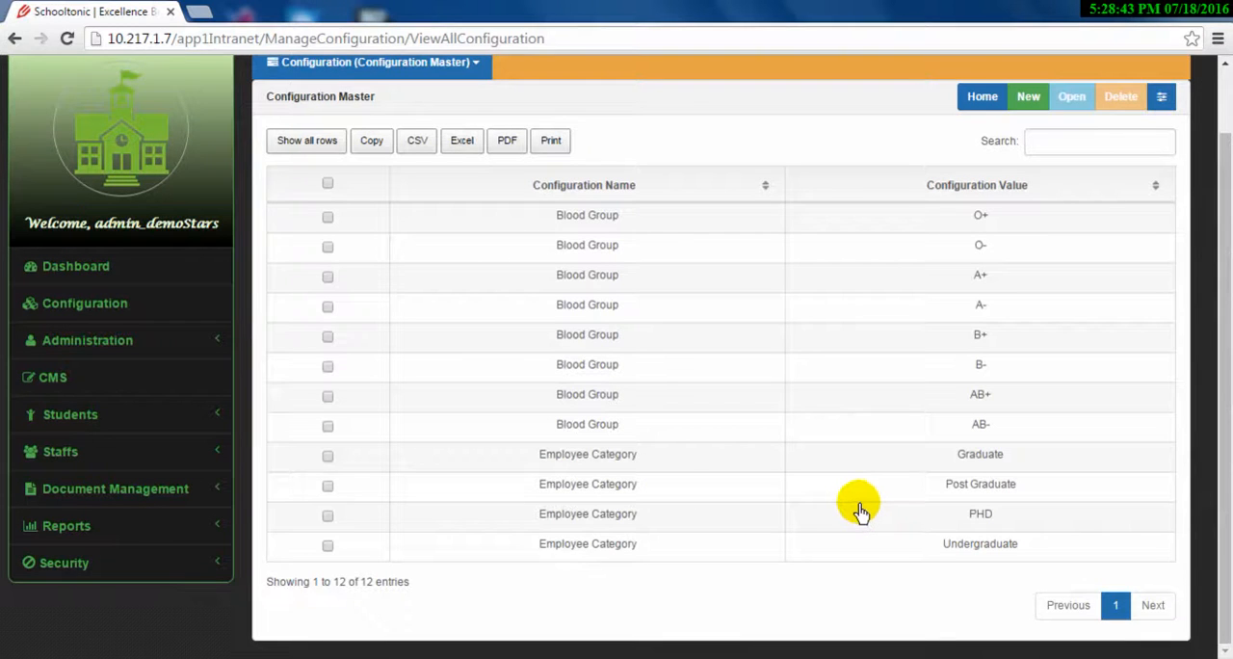
pyautogui.scroll(2, 860, 511)
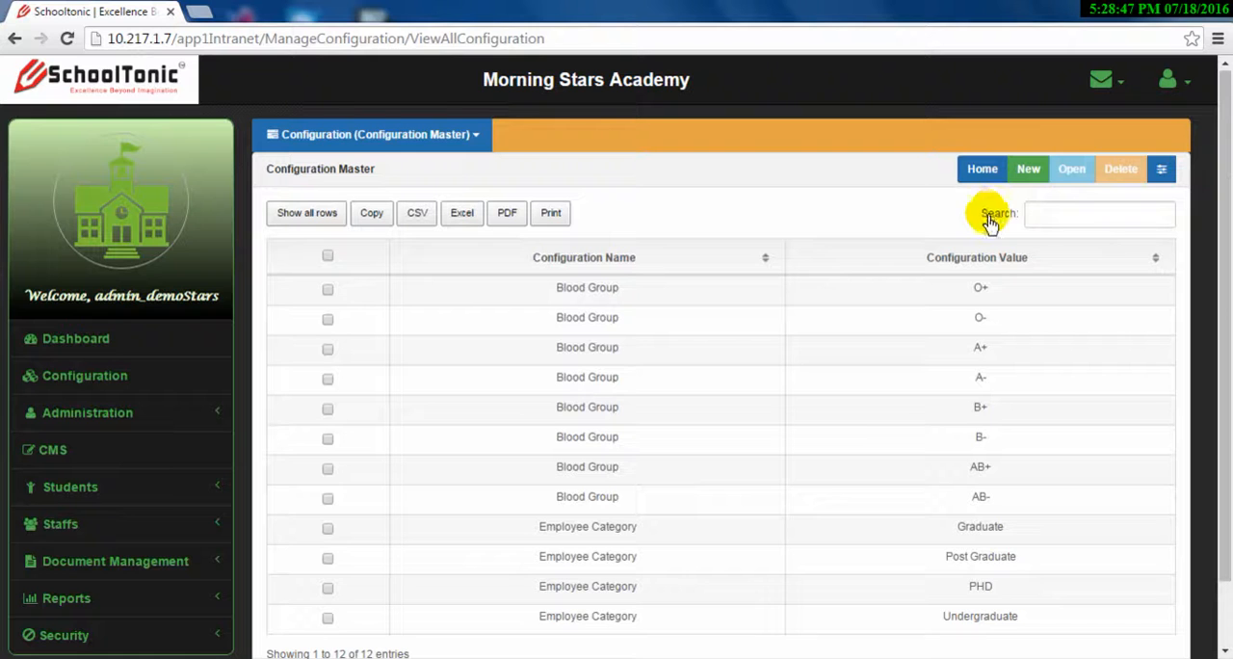
pyautogui.click(1028, 173)
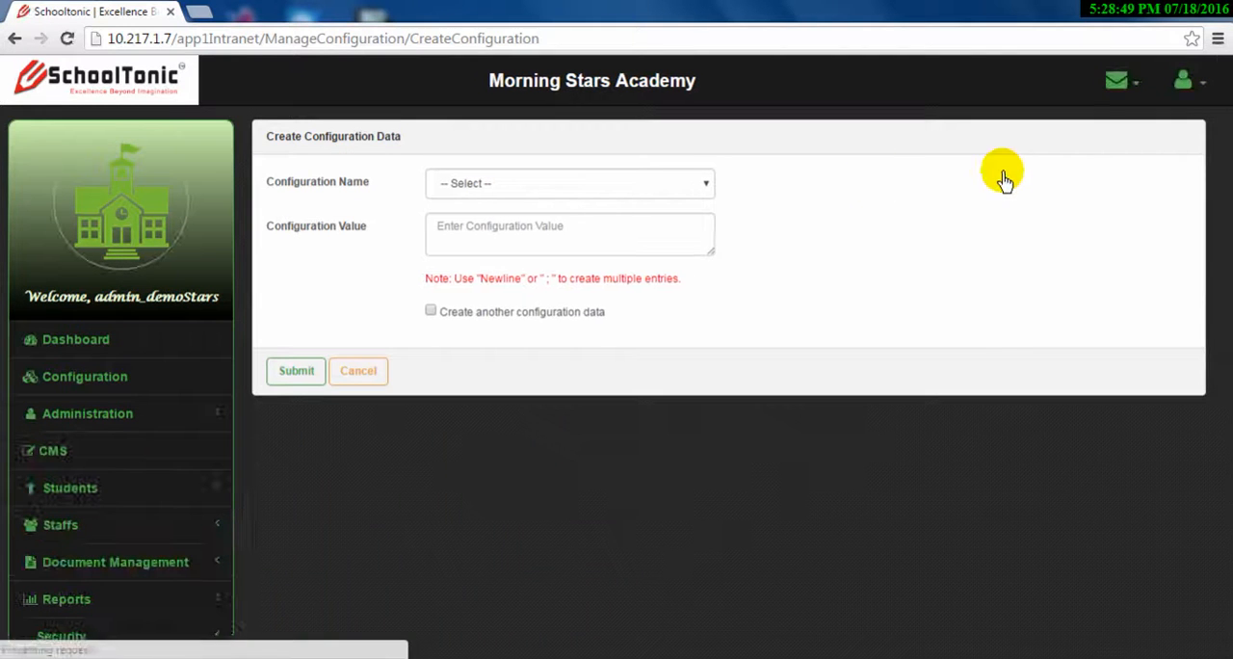
pyautogui.click(570, 191)
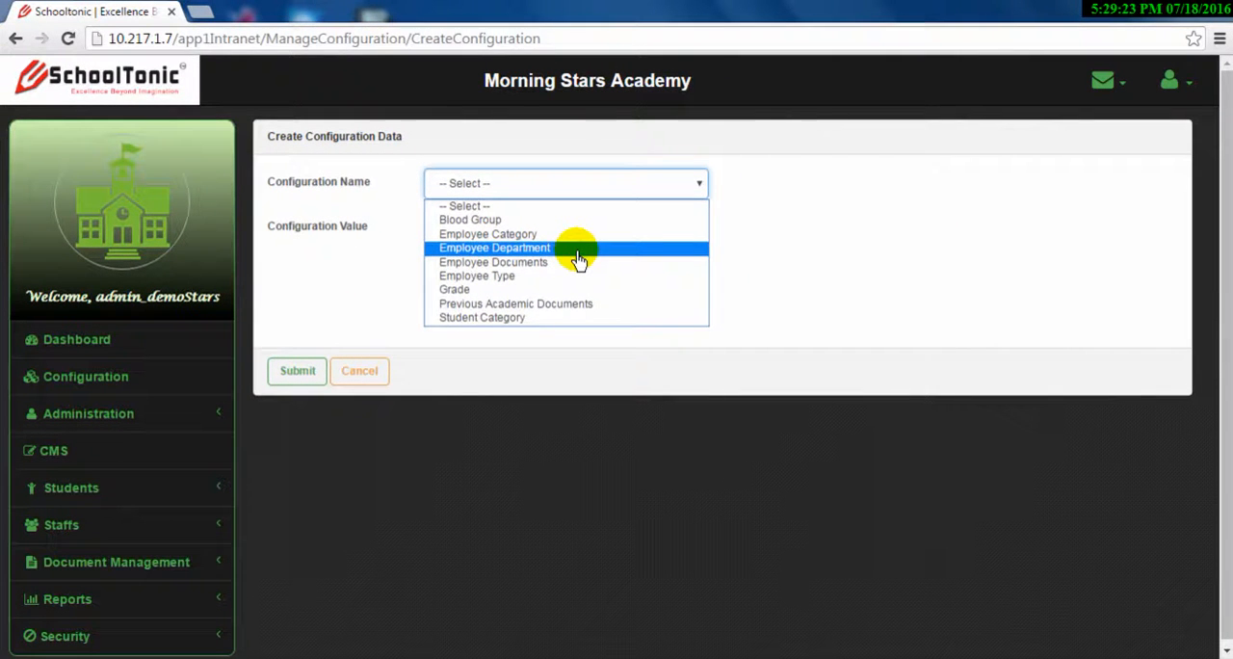
pyautogui.click(578, 250)
# Enter Science, Commerce, Humanities, Computer and Yoga on separate lines as Employee Department values and submit the record
pyautogui.click(572, 231)
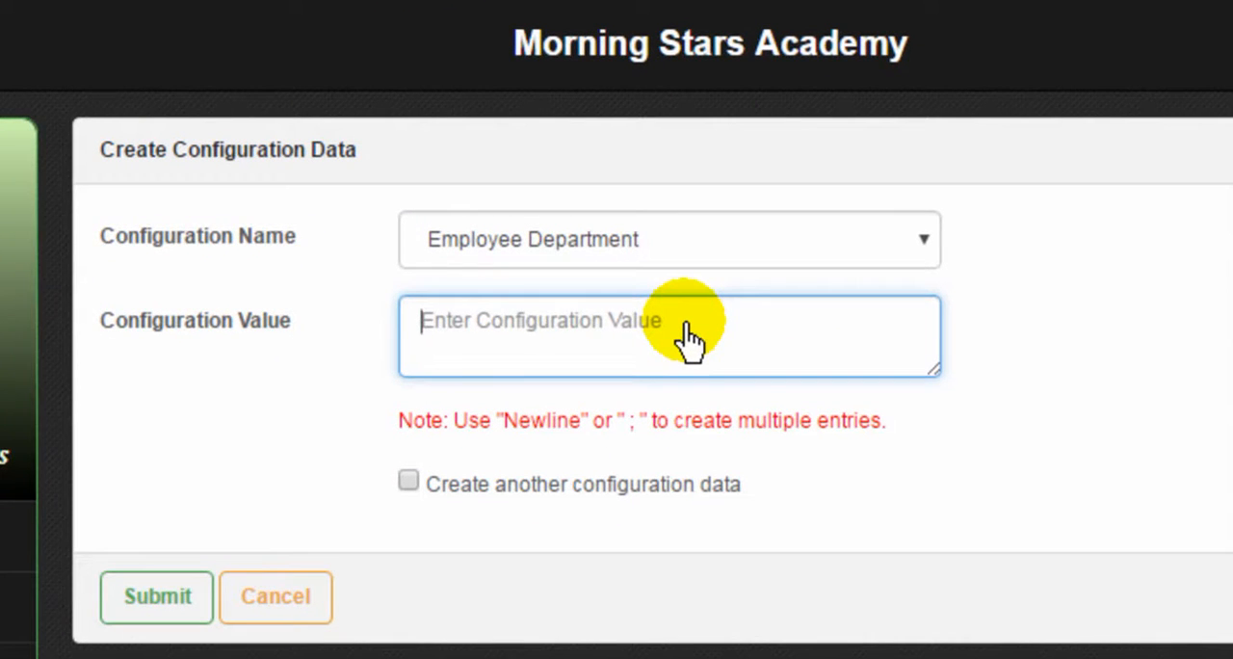
pyautogui.write('Sci')
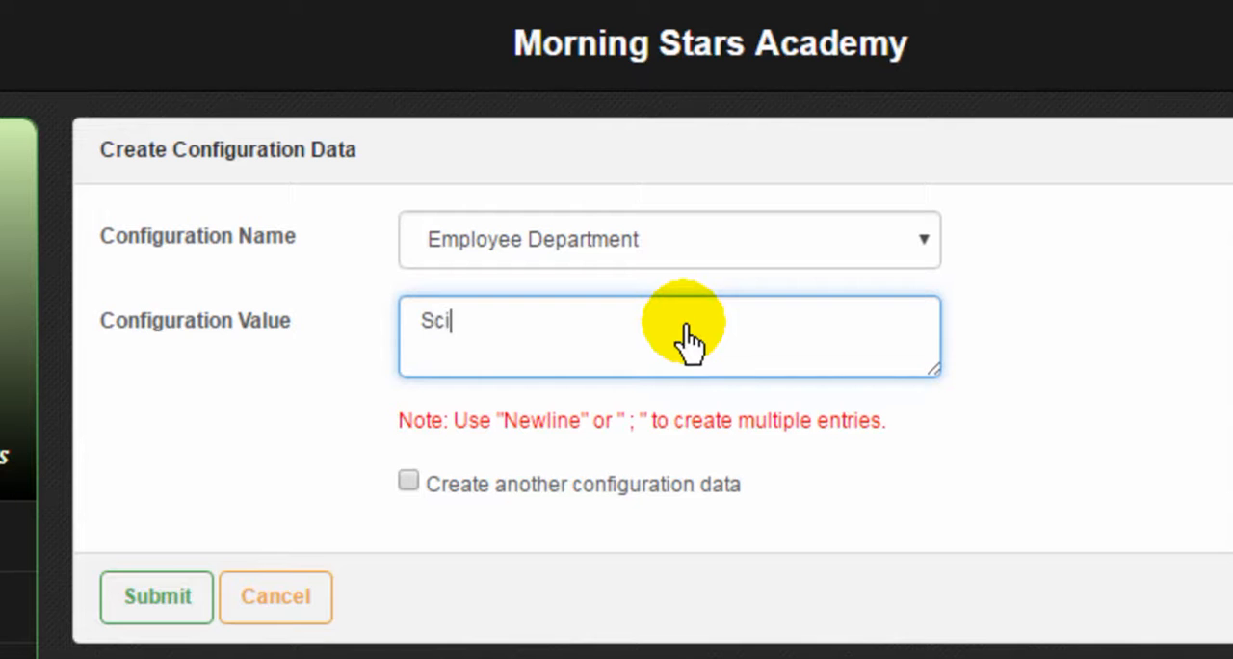
pyautogui.write('ence')
pyautogui.press('Return')
pyautogui.write('Commerce Humanities')
pyautogui.press('Return')
pyautogui.write('Compute')
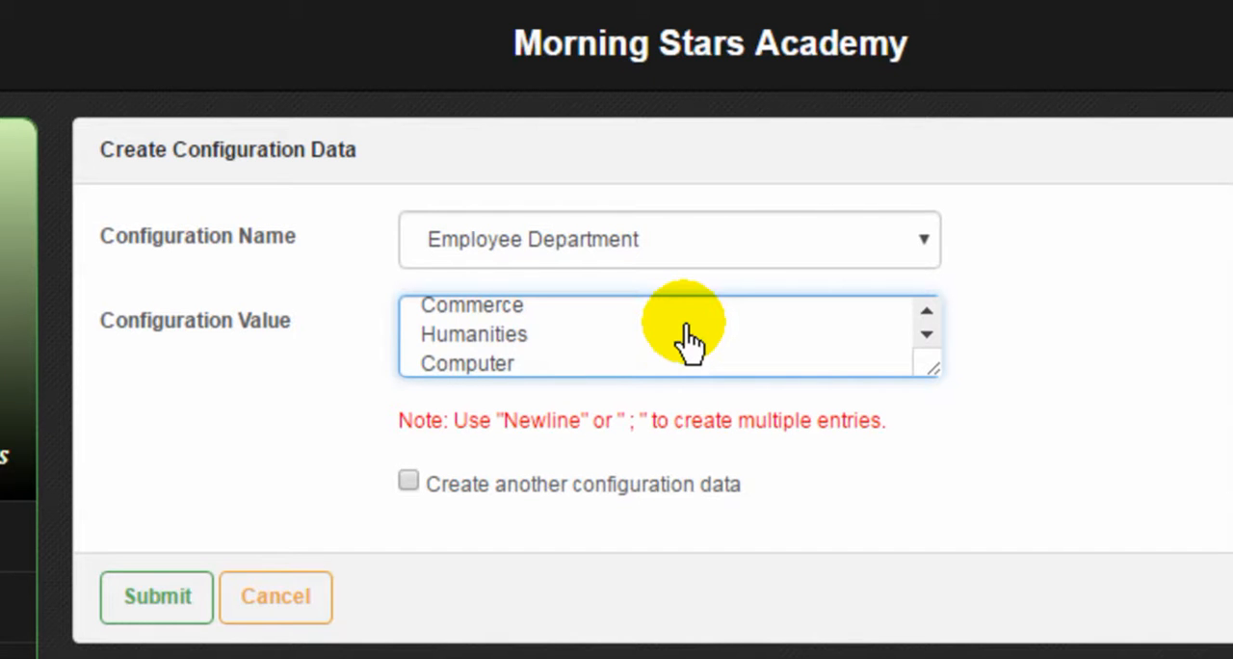
pyautogui.press('Return')
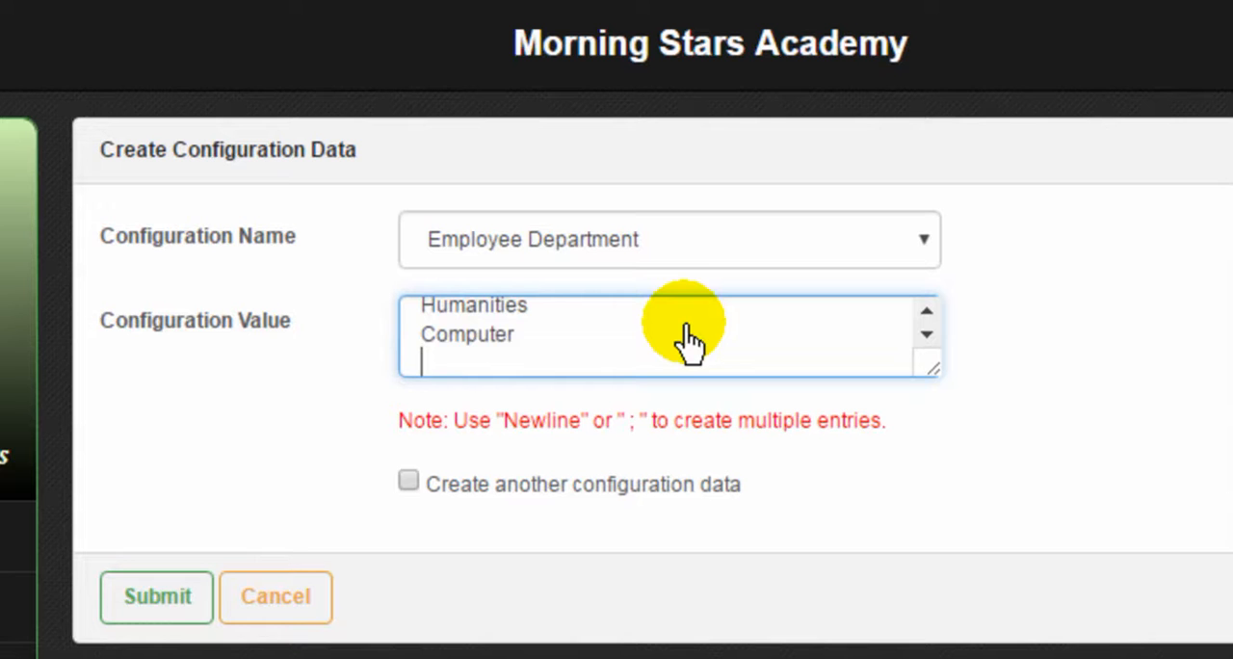
pyautogui.write('Yoga')
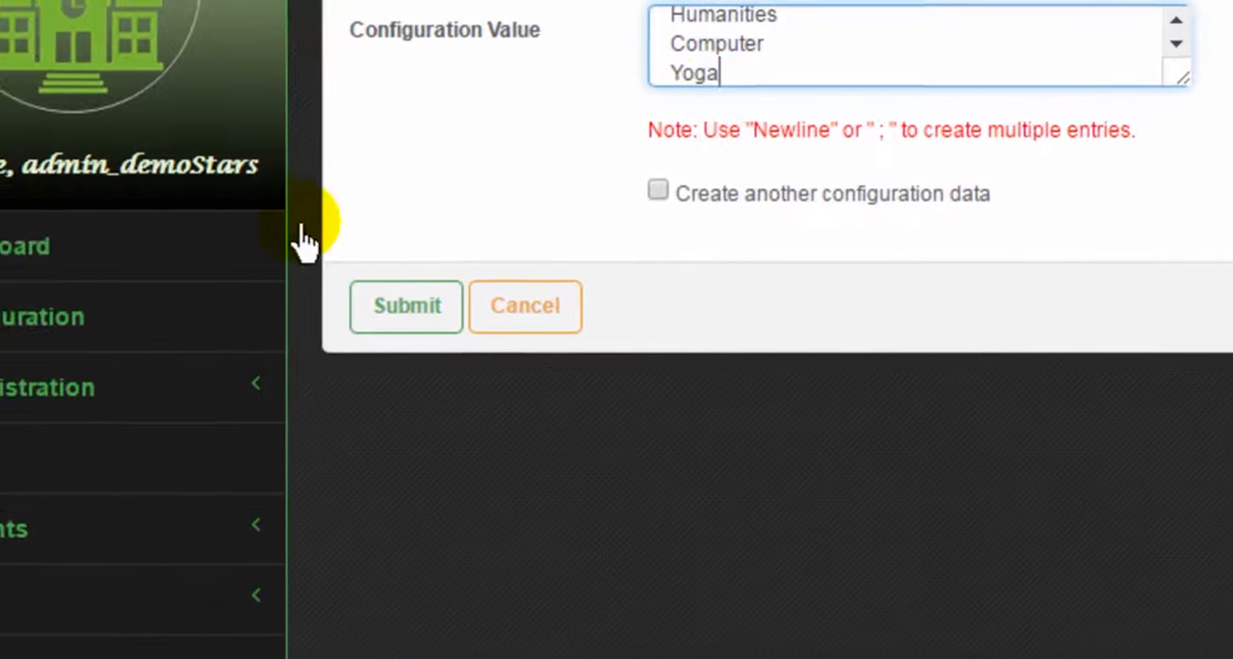
pyautogui.click(210, 502)
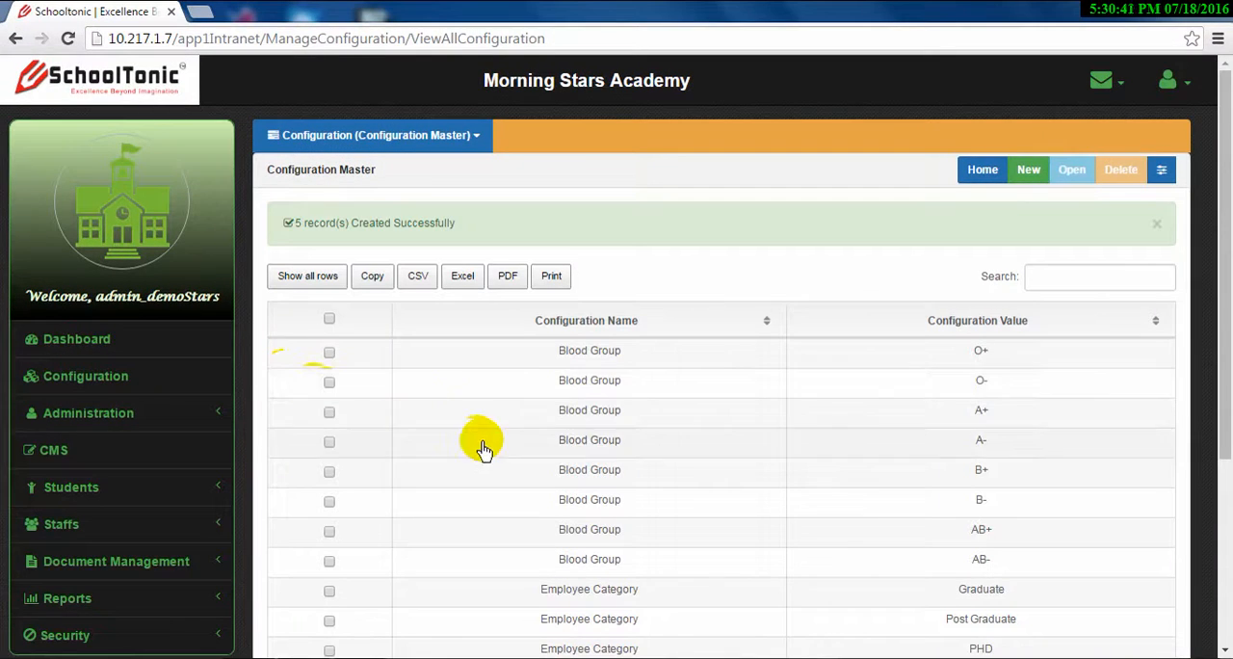
# Start another new configuration record, choose Employee Documents as its configuration name and go to the configuration value
pyautogui.scroll(-3, 495, 453)
pyautogui.scroll(1, 495, 454)
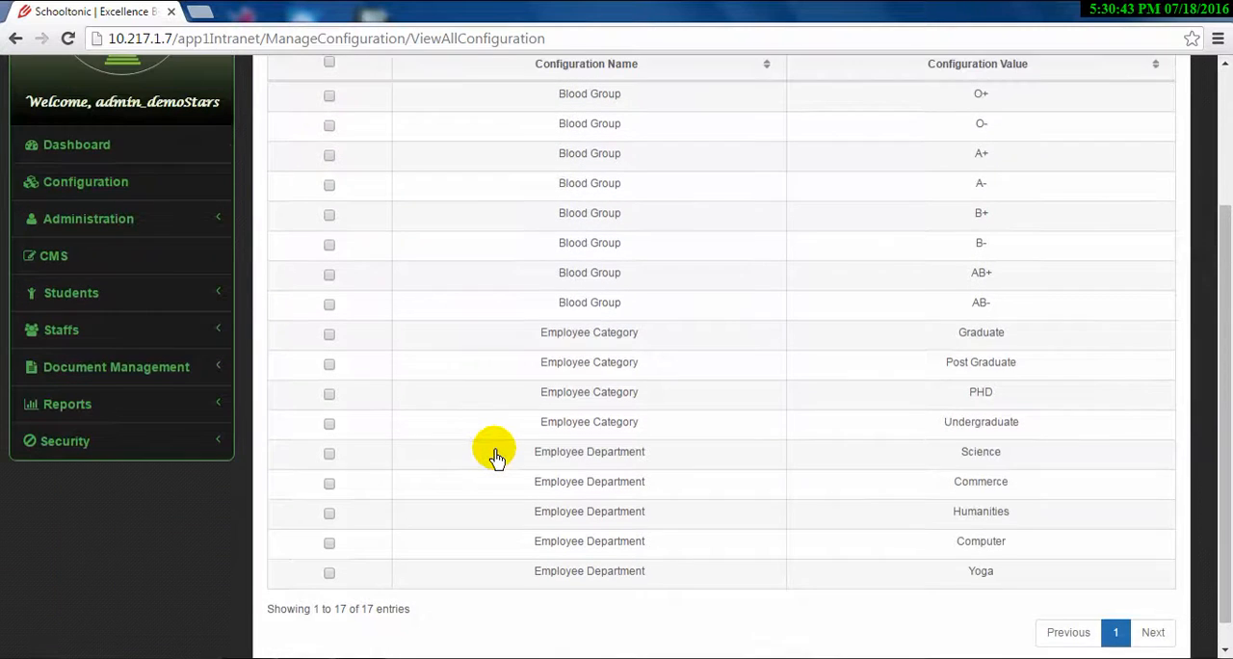
pyautogui.scroll(2, 495, 453)
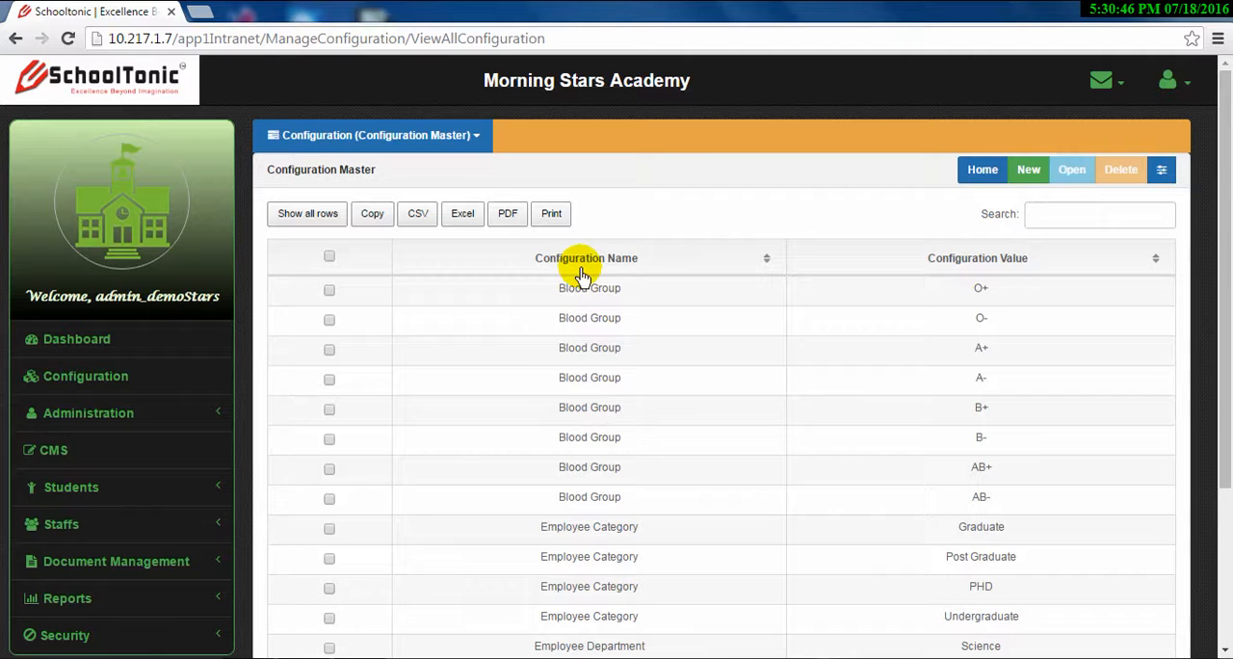
pyautogui.click(1025, 181)
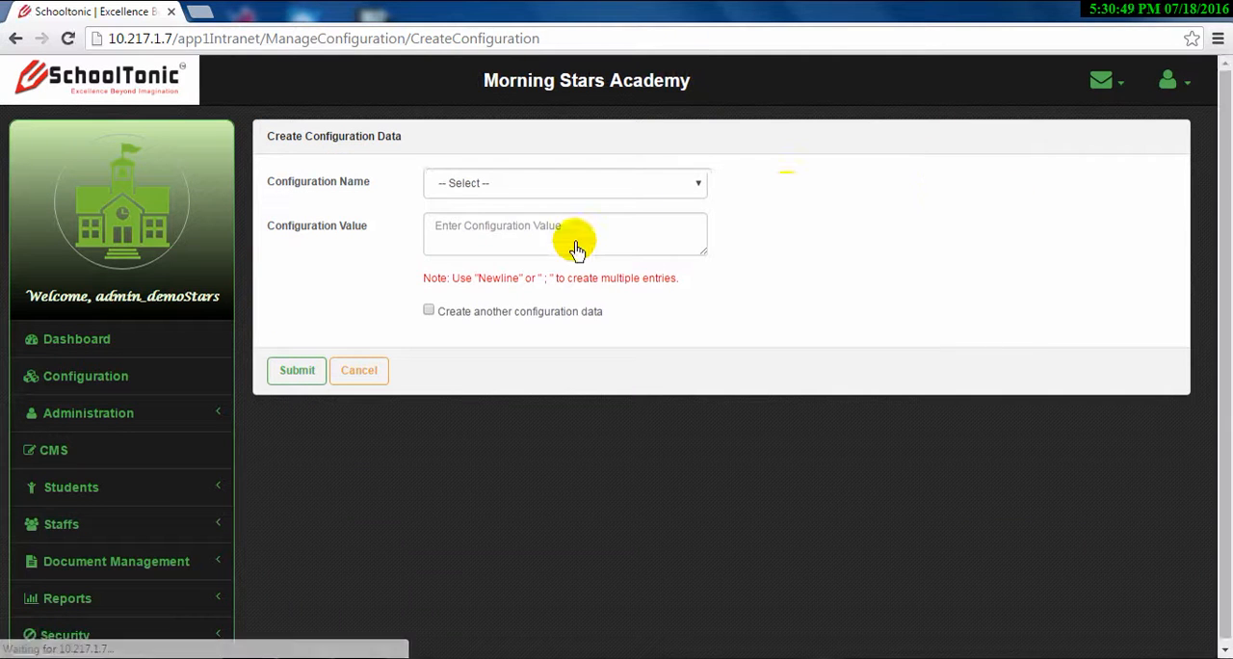
pyautogui.click(525, 188)
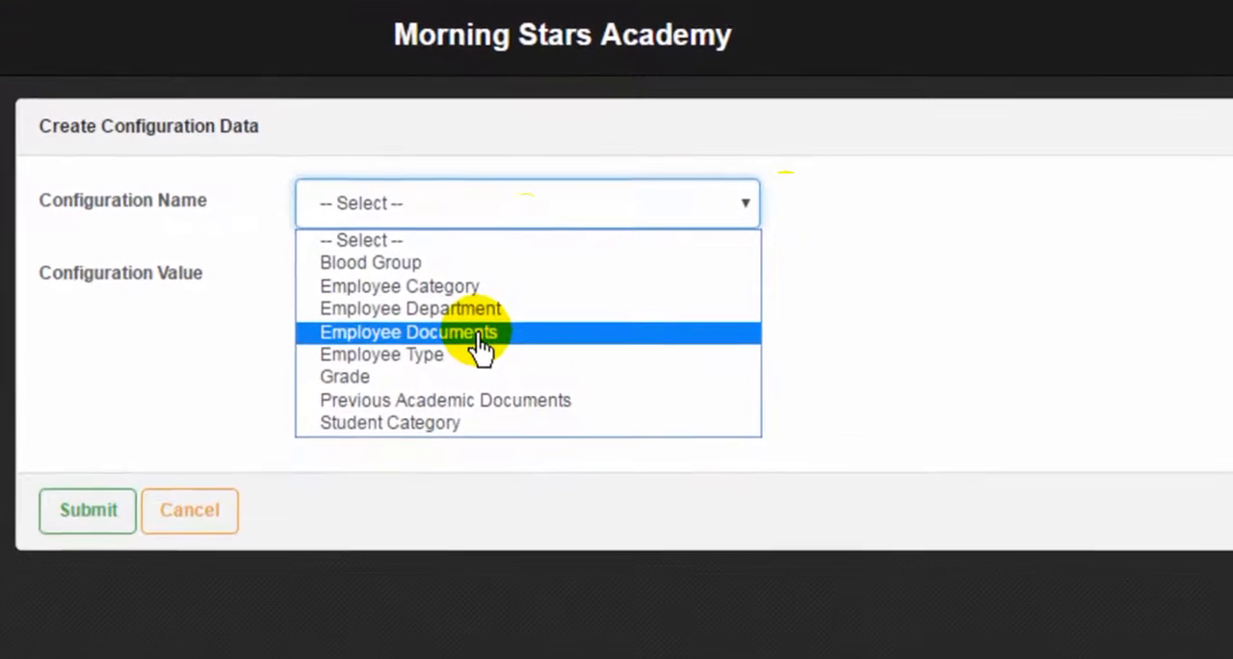
pyautogui.click(479, 337)
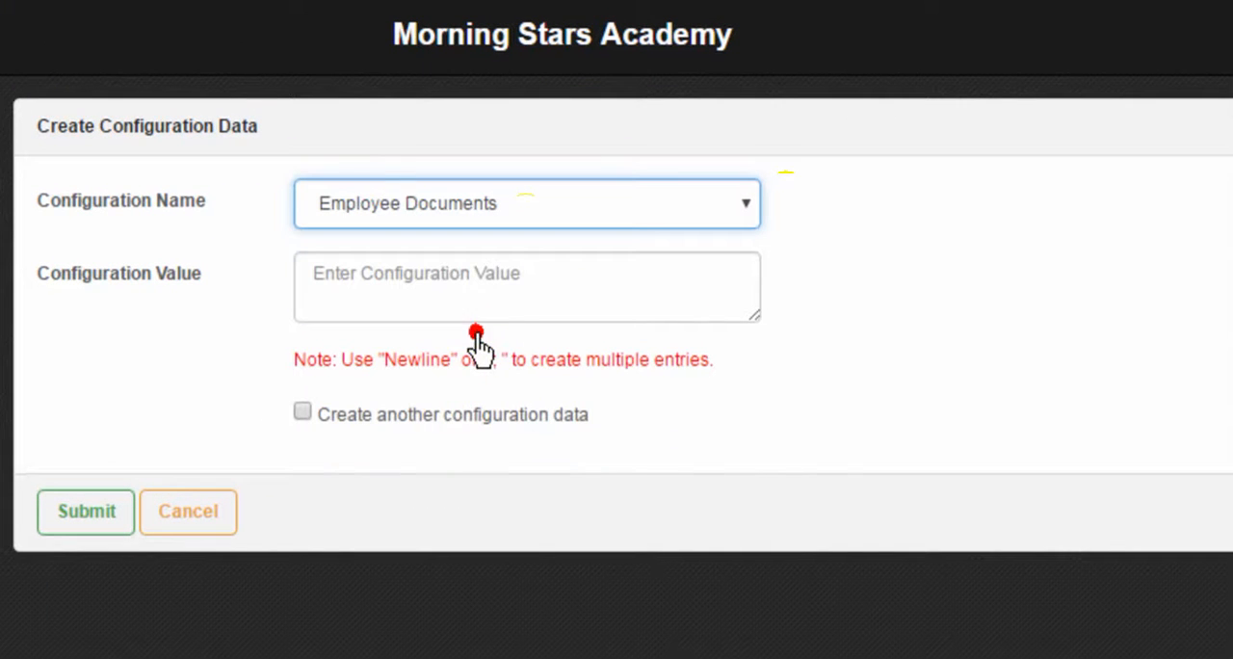
pyautogui.press('Tab')
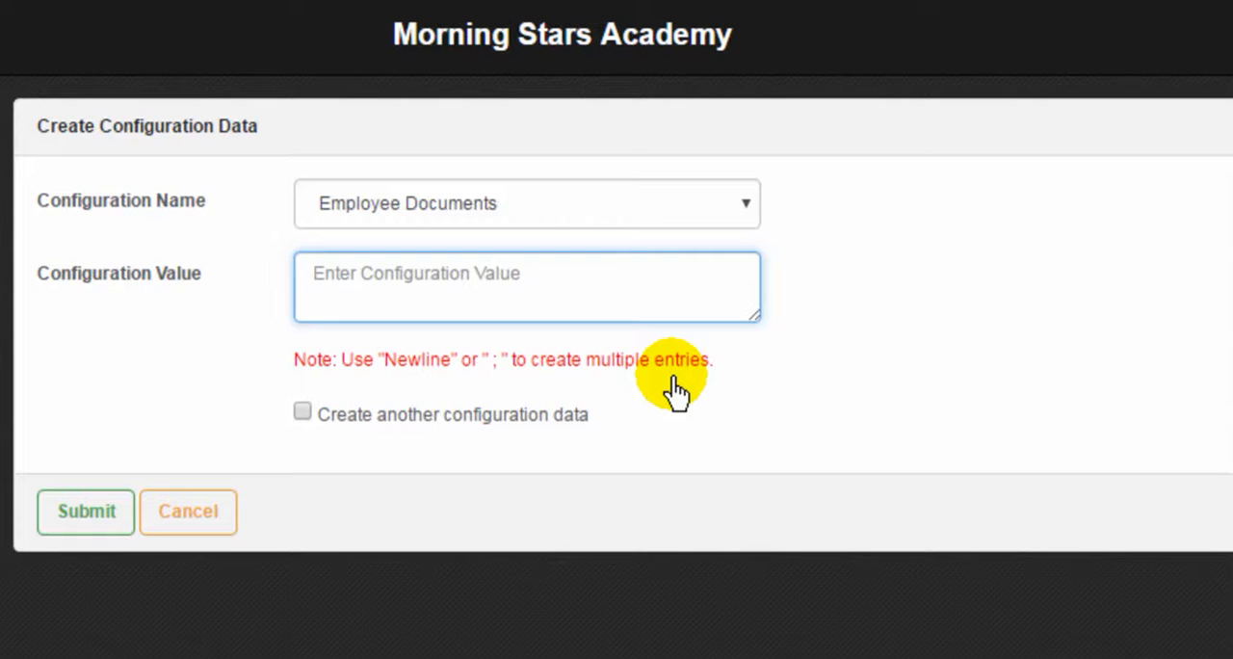
pyautogui.write('res')
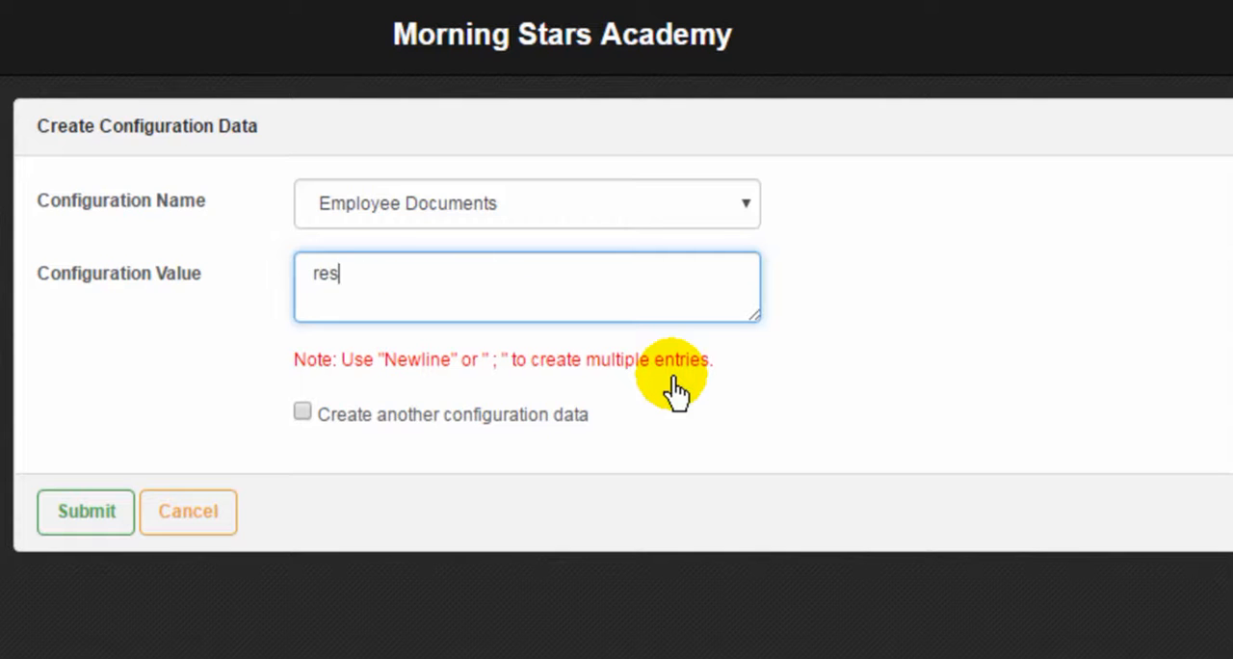
pyautogui.press('BackSpace')
pyautogui.press('BackSpace')
pyautogui.press('BackSpace')
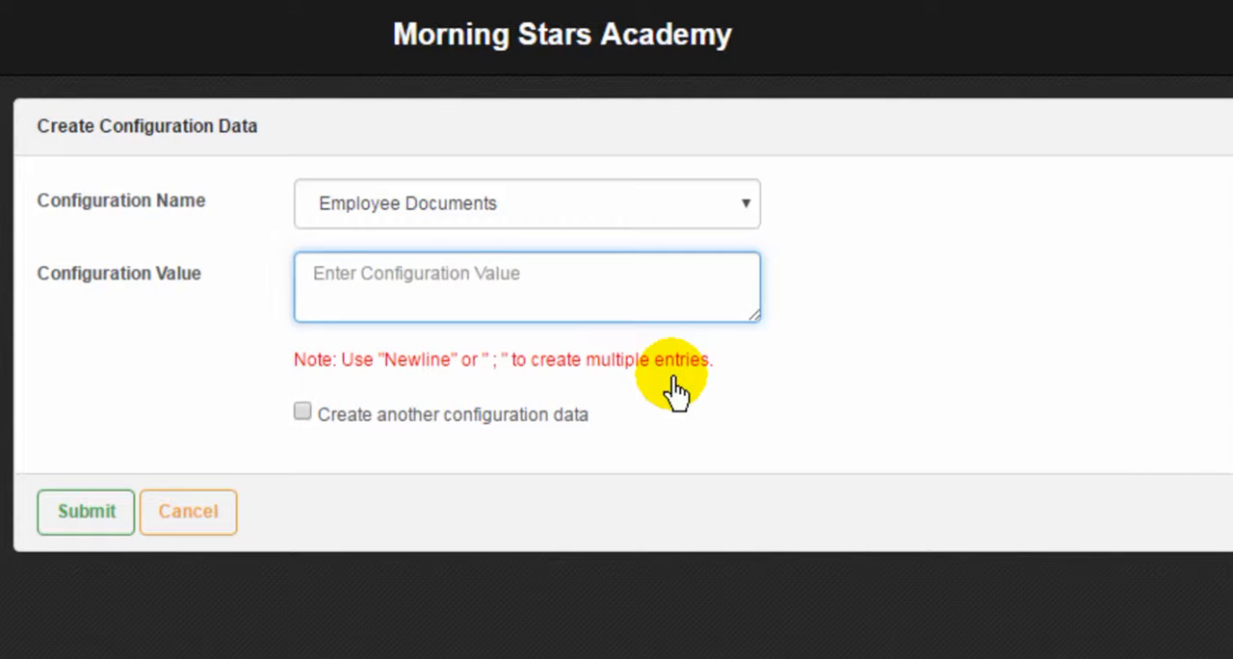
# Enter "residential Certificate" as the configuration value for Employee Documents
pyautogui.write('re')
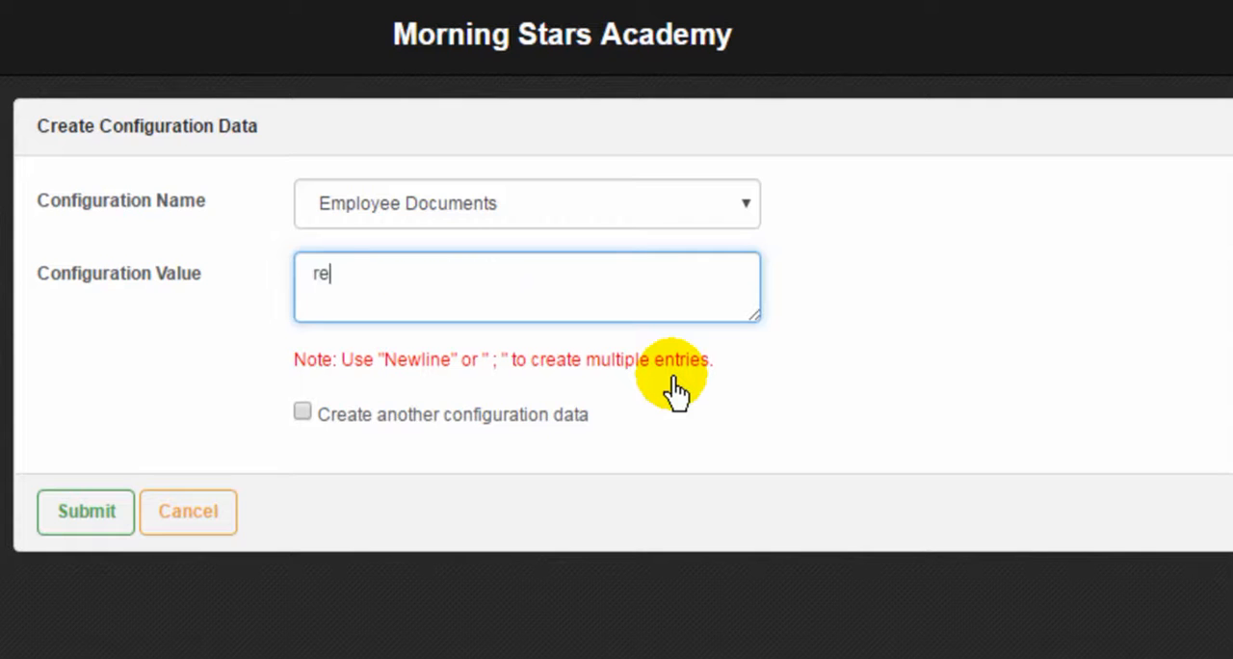
pyautogui.write('sidential')
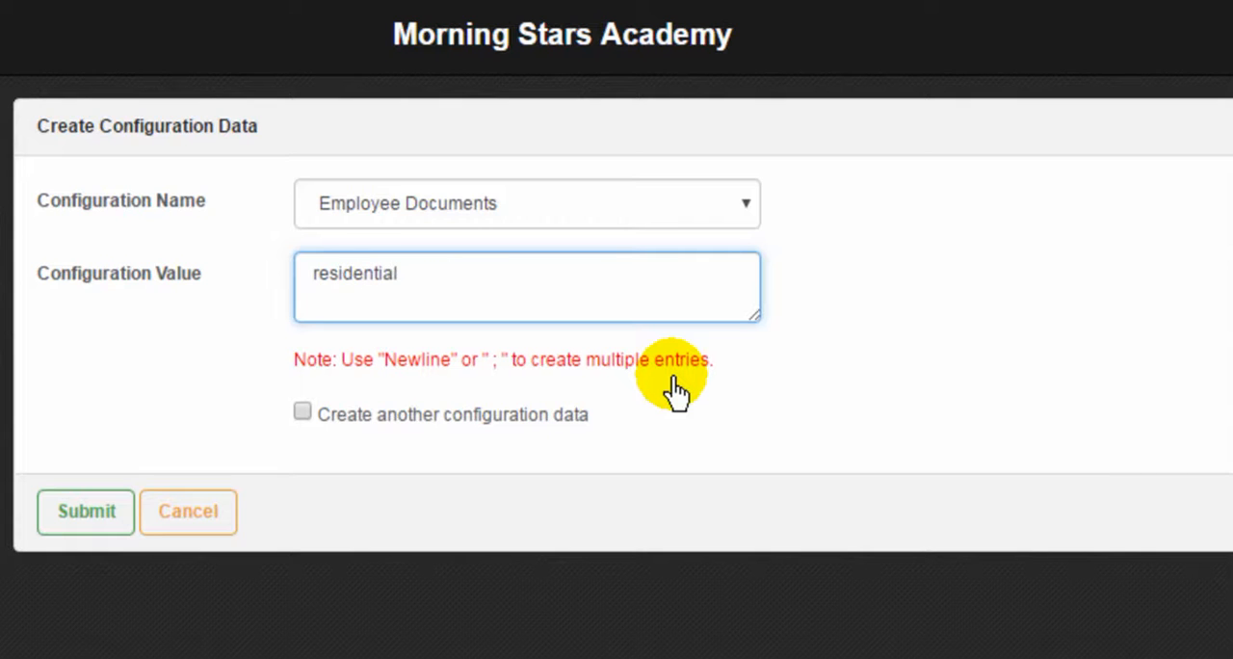
pyautogui.write(' Certificate')
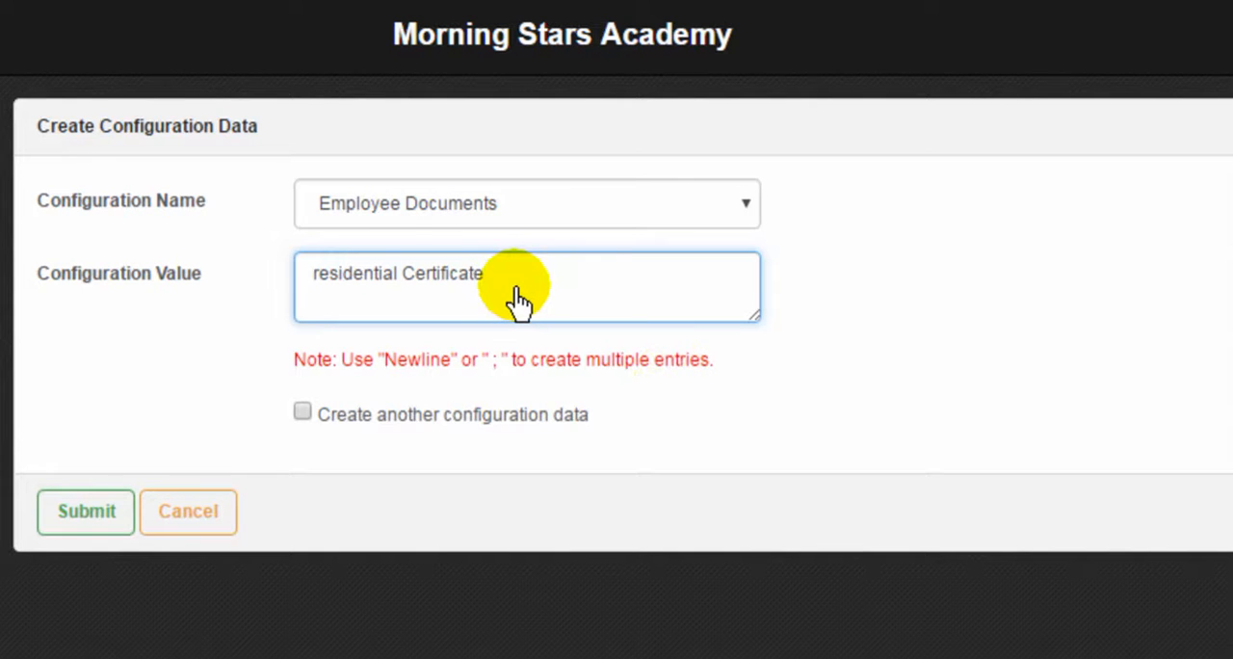
# Capitalise the first letter of the Employee Documents value so it reads "Residential Certificate"
pyautogui.click(314, 274)
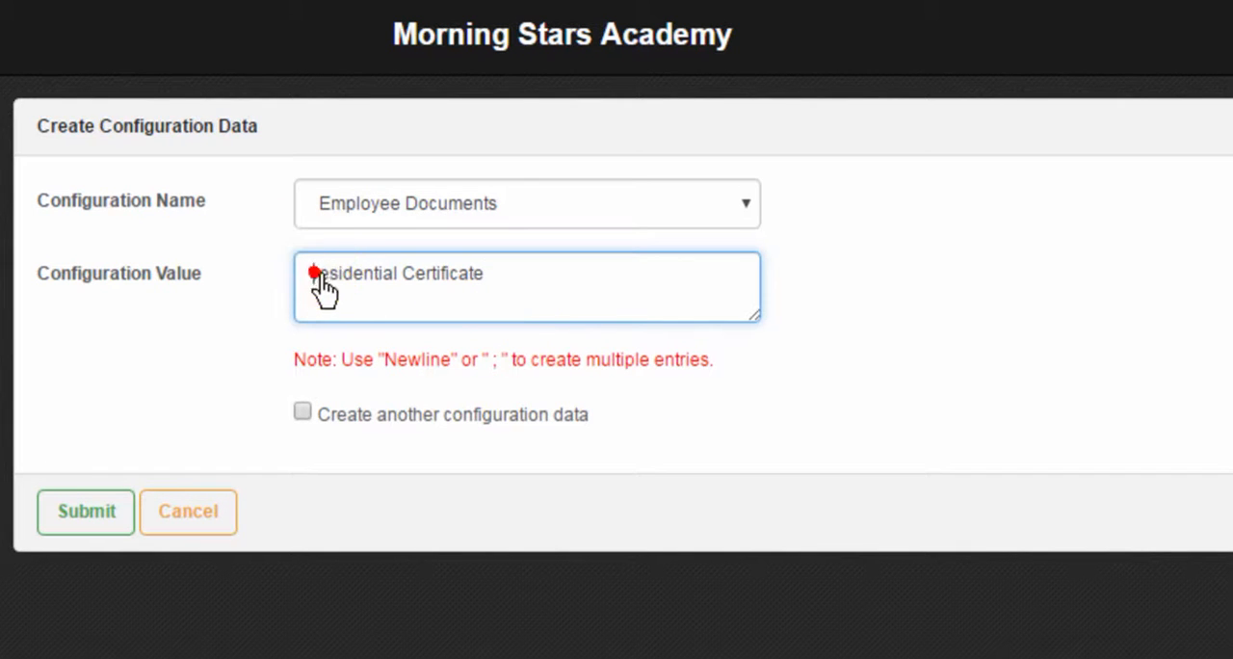
pyautogui.press('Delete')
pyautogui.write('R')
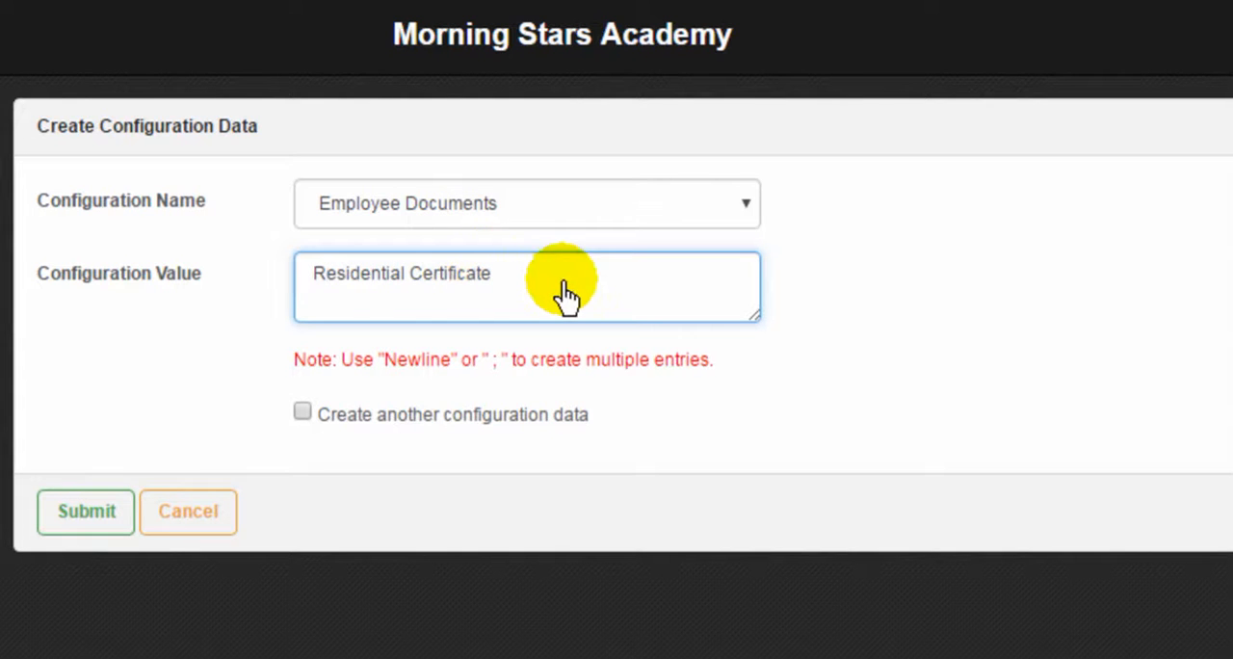
# Add "Academic Certificate" on a new line below Residential Certificate in the configuration value
pyautogui.click(516, 272)
pyautogui.press('Return')
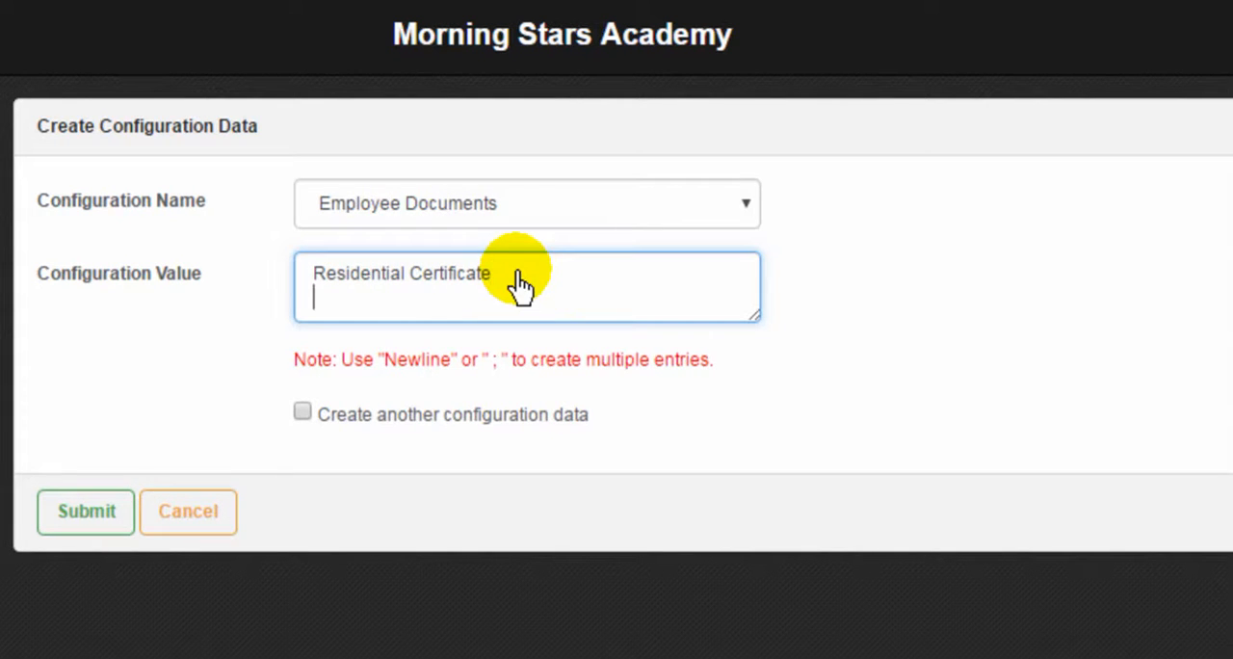
pyautogui.write('Academic')
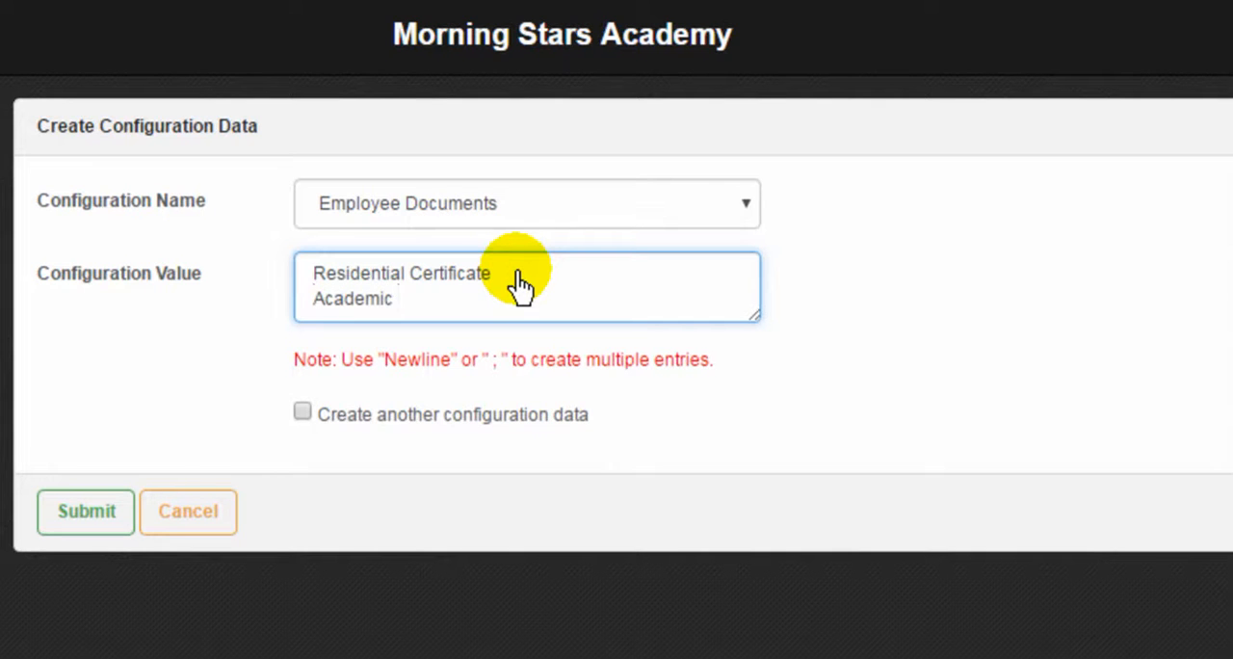
pyautogui.write(' Certificate')
pyautogui.press('Return')
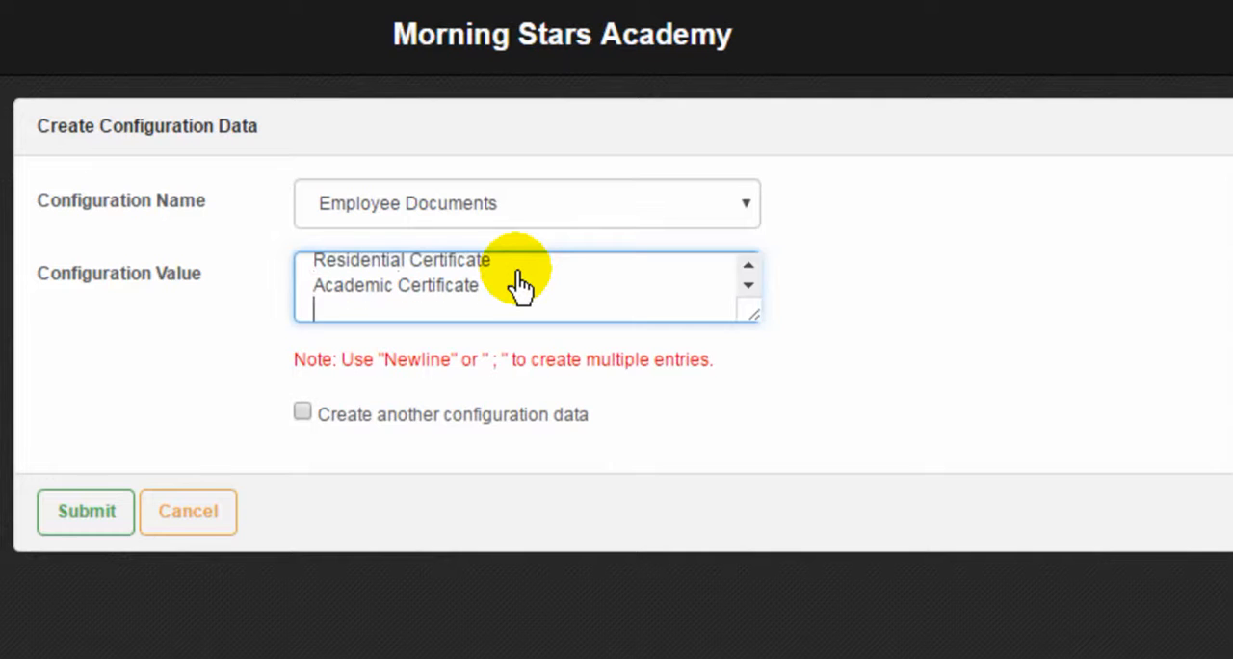
# Add "Transfer Certificate" as the third line of the Employee Documents values
pyautogui.write('Transfer C')
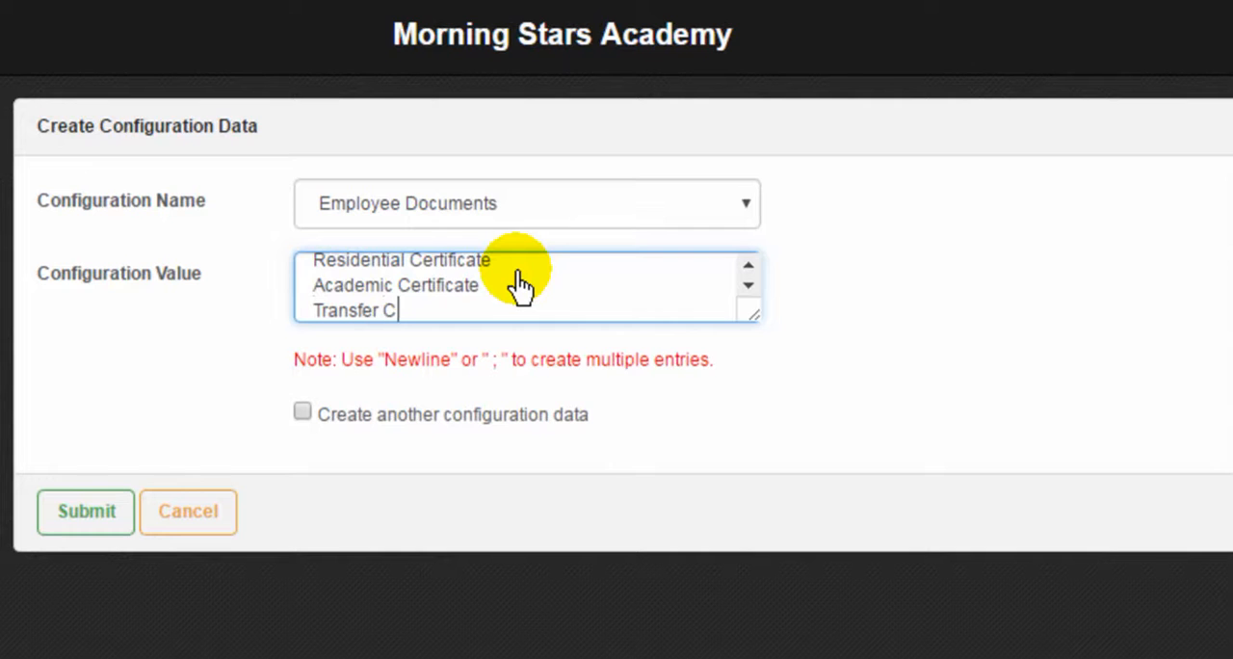
pyautogui.write('ertificat')
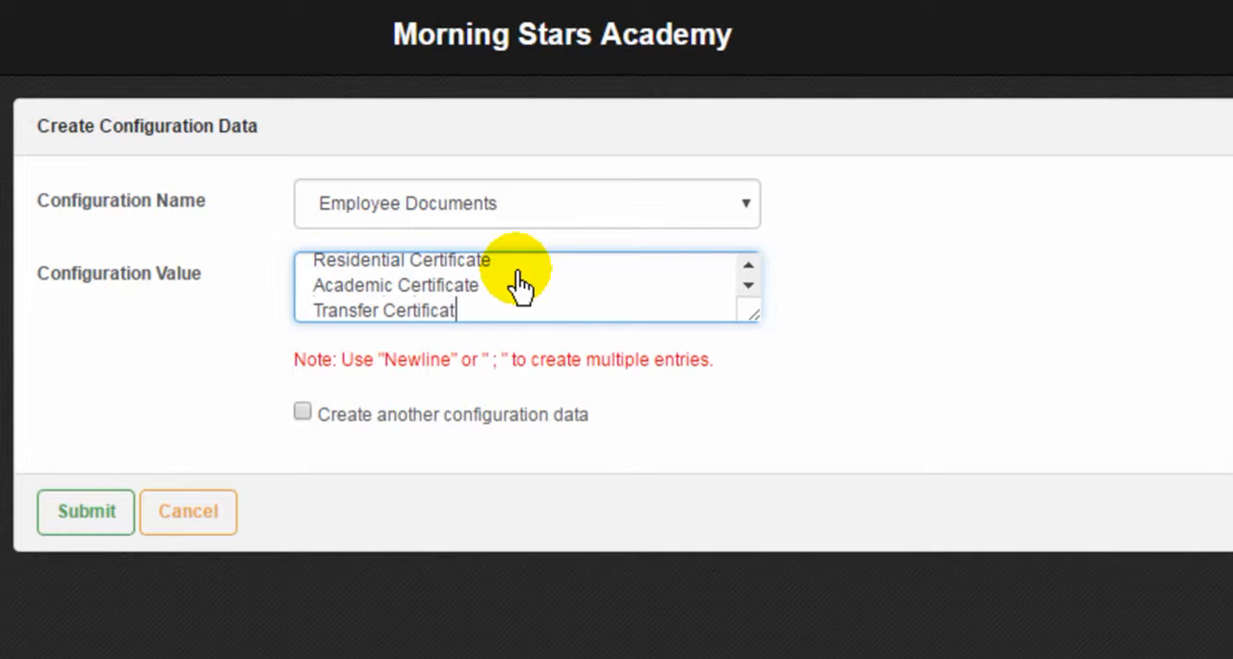
pyautogui.write('e')
# Add "Experience Certificate" on a new line of the Employee Documents values and submit the record
pyautogui.press('Return')
pyautogui.write('Exp')
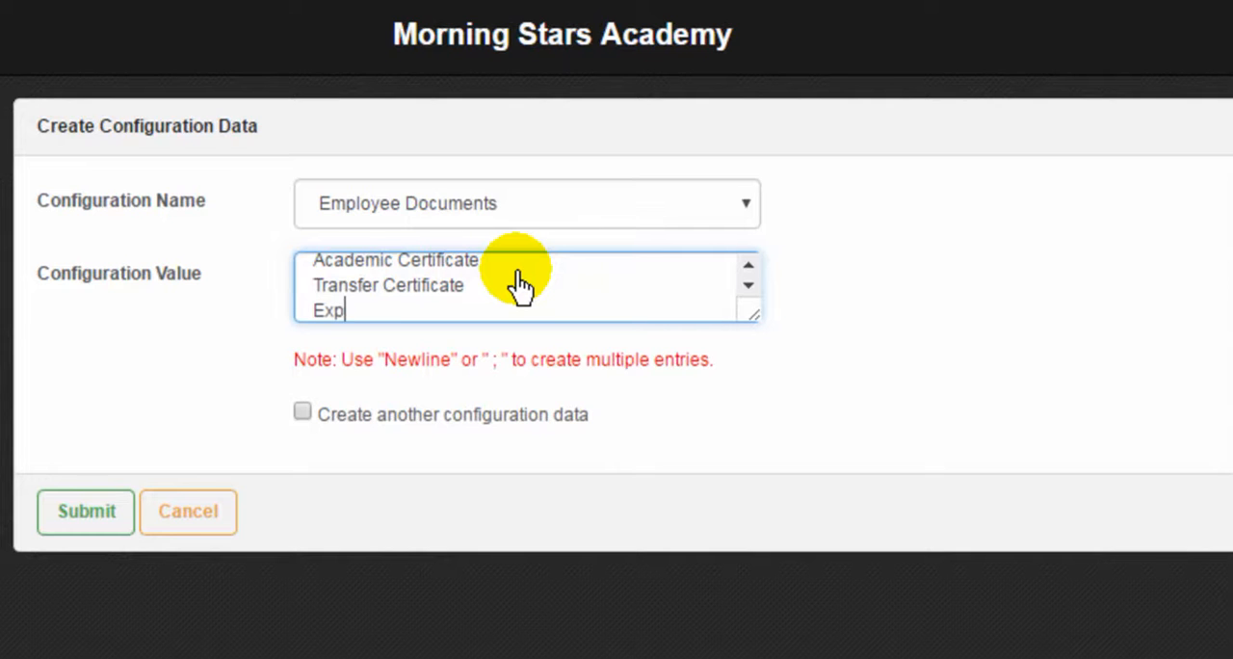
pyautogui.write('erience Ce')
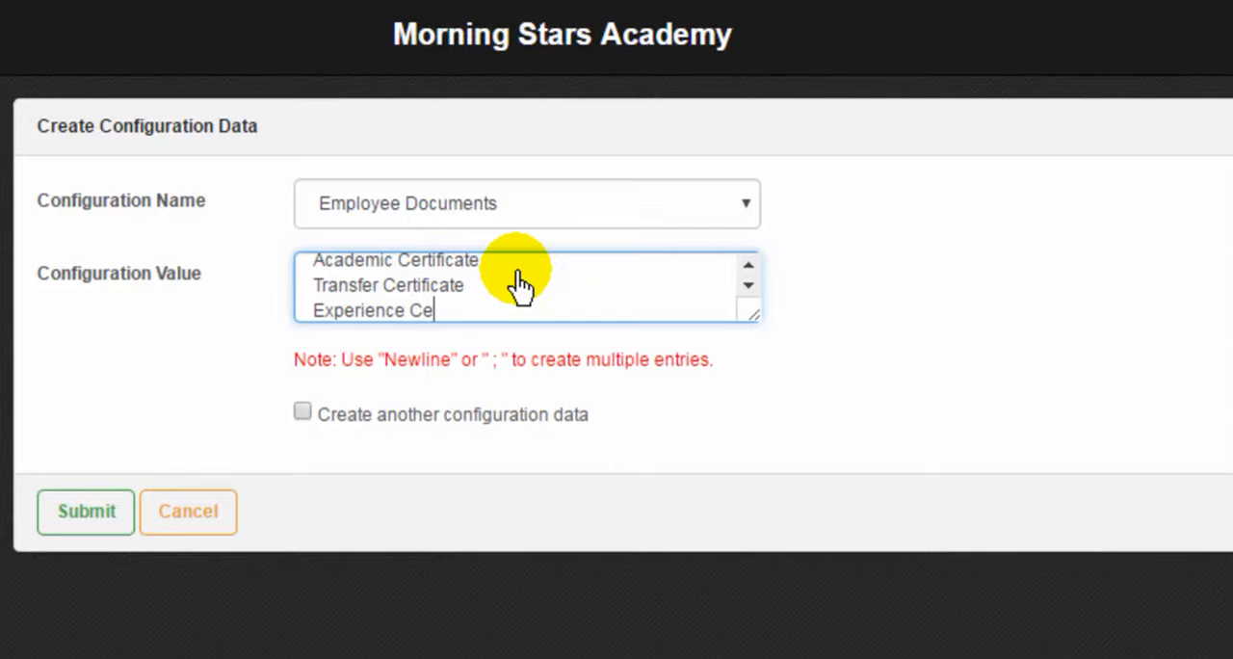
pyautogui.write('rtificate')
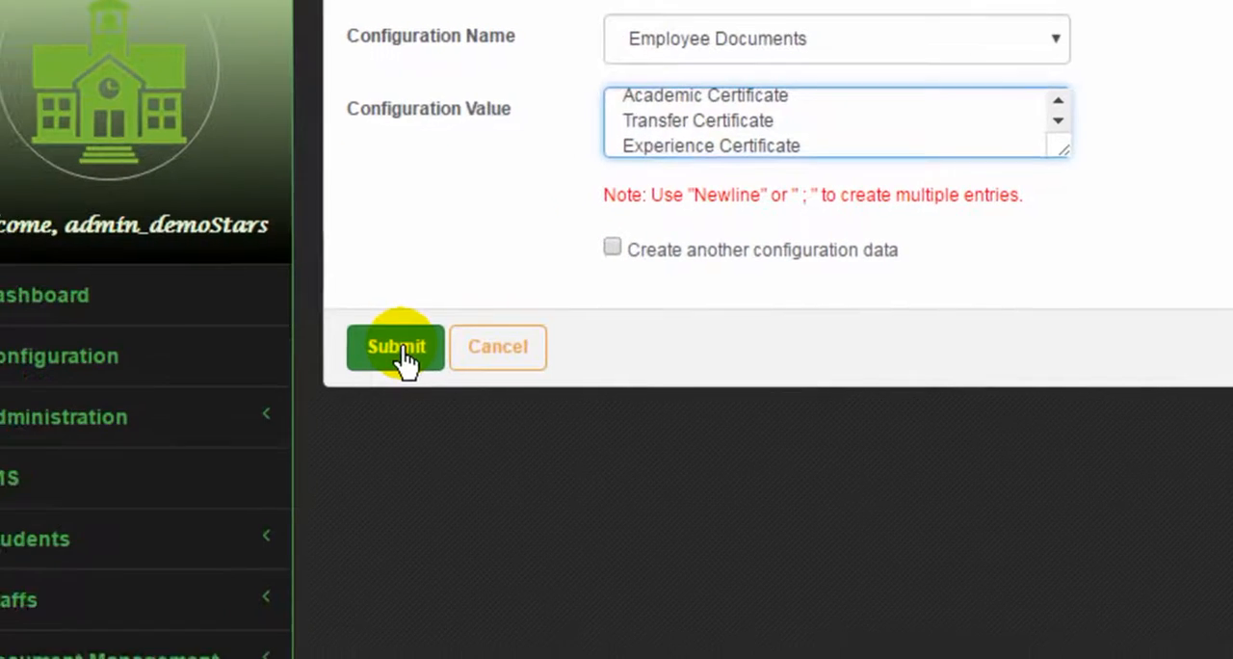
pyautogui.click(94, 515)
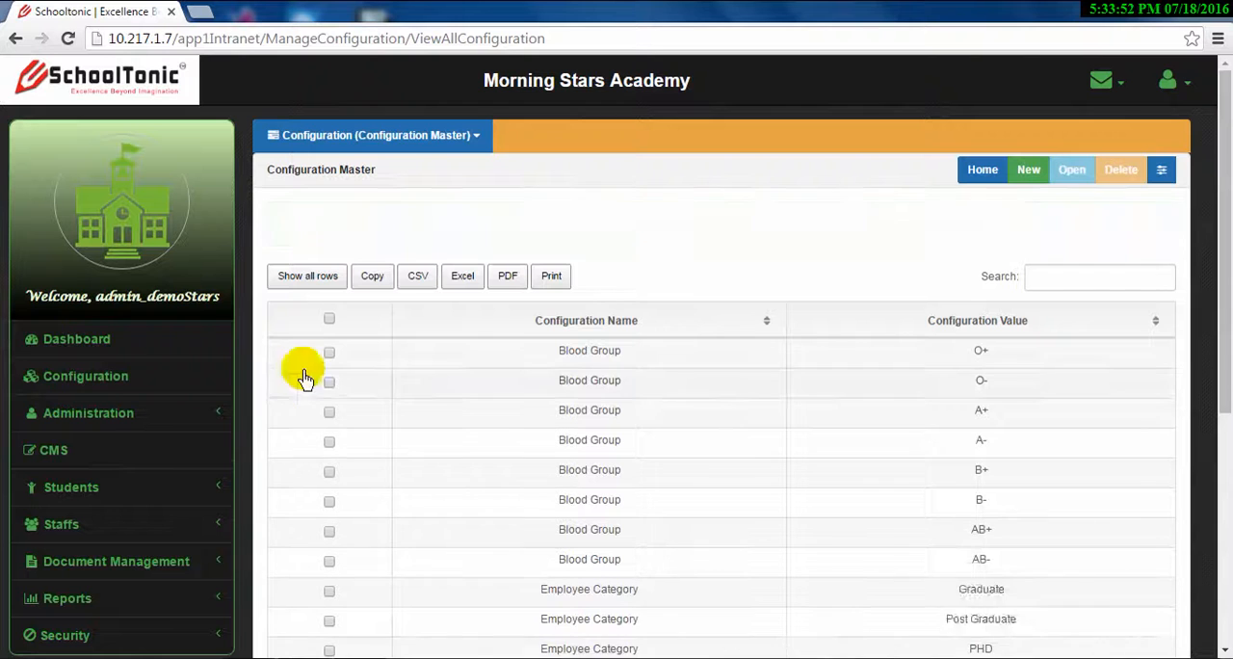
# Start another new configuration record, choose Employee Type as its configuration name and go to the configuration value
pyautogui.scroll(-4, 520, 451)
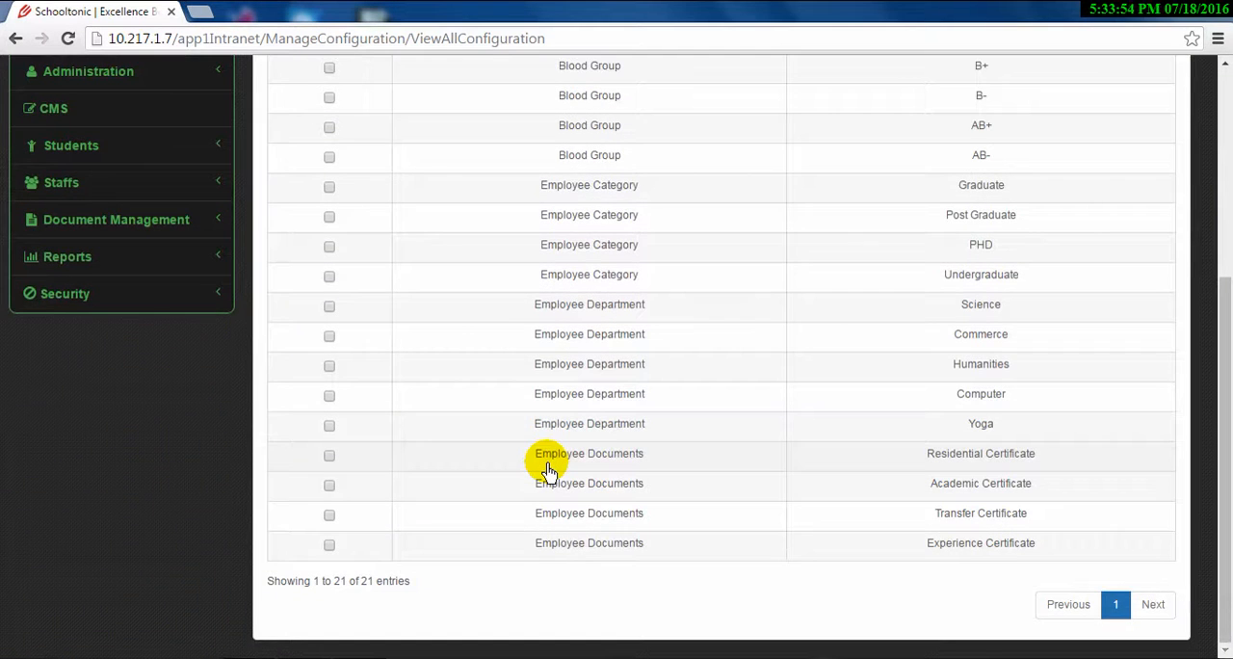
pyautogui.scroll(4, 547, 469)
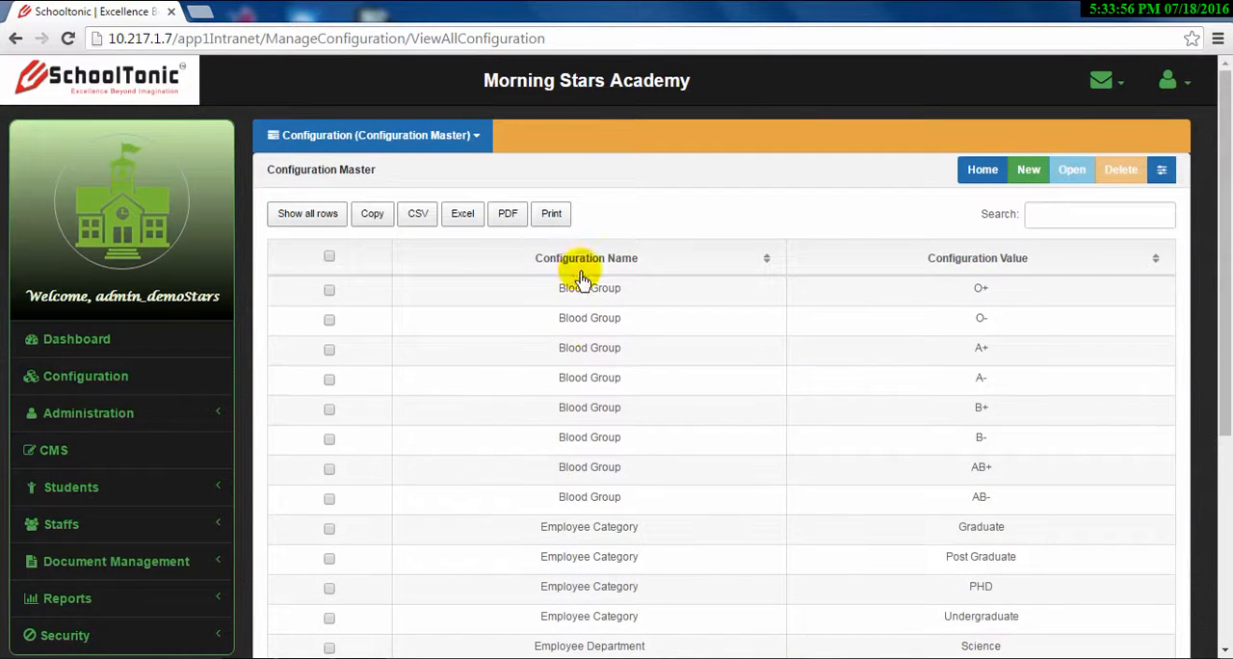
pyautogui.click(1028, 169)
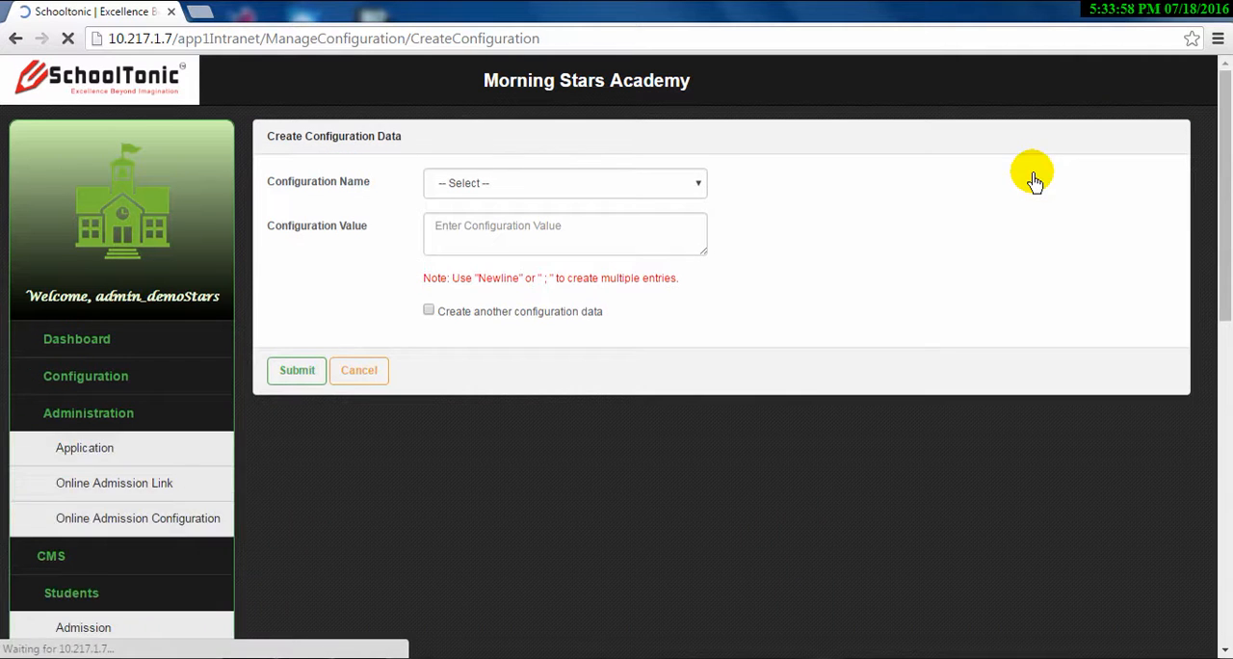
pyautogui.click(609, 183)
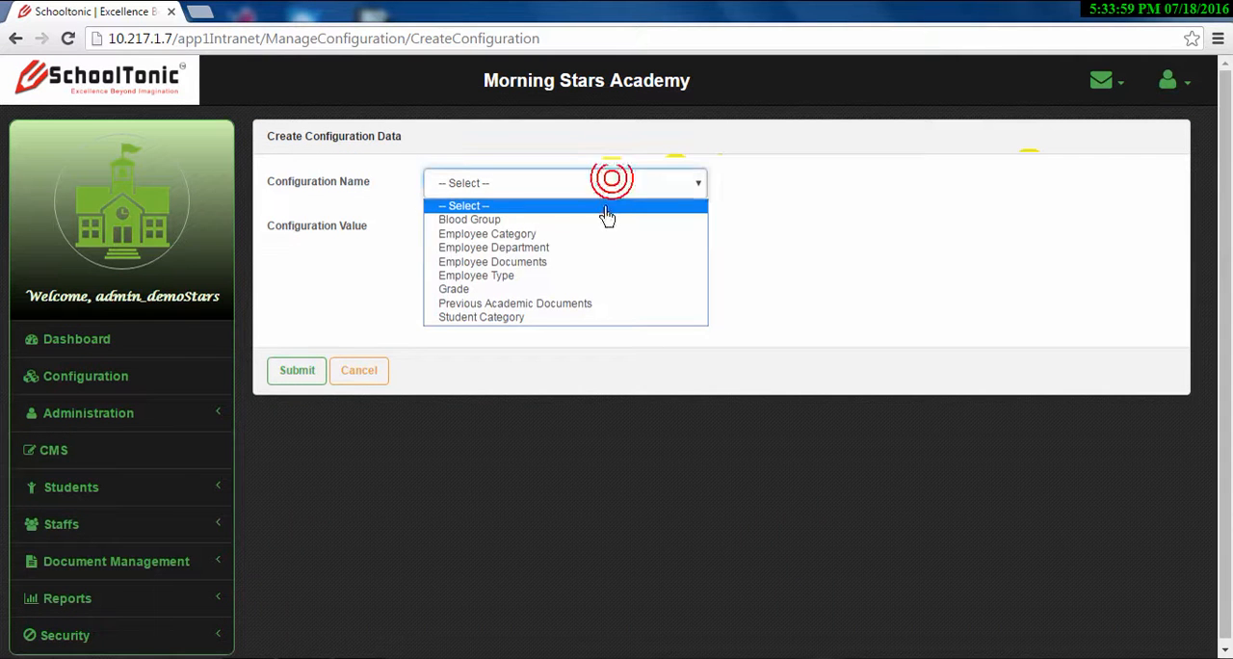
pyautogui.click(582, 279)
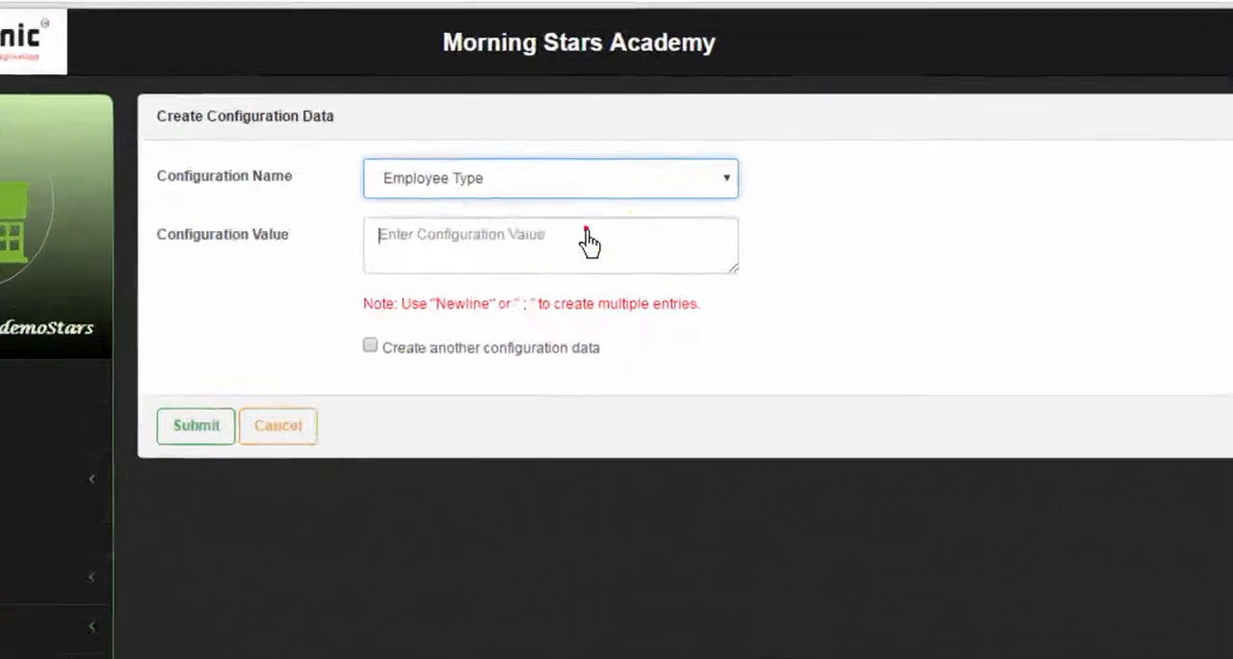
pyautogui.click(593, 225)
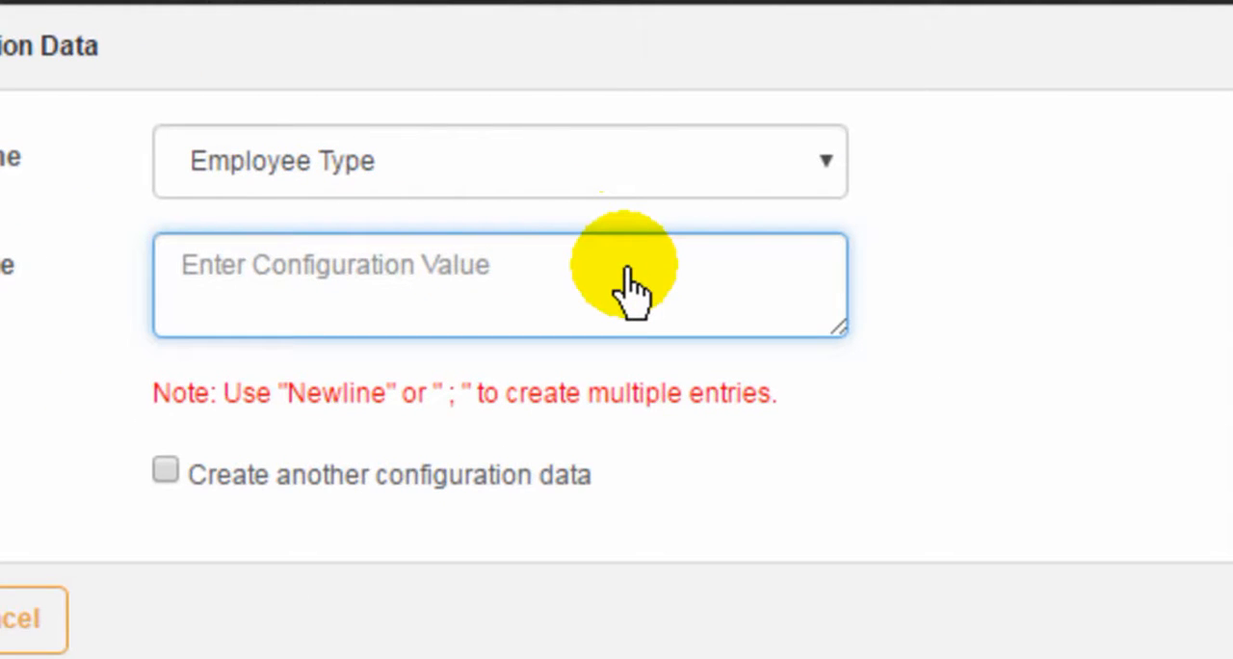
# Enter Permanent and Temporary on separate lines as Employee Type values and submit the record
pyautogui.write('Perm')
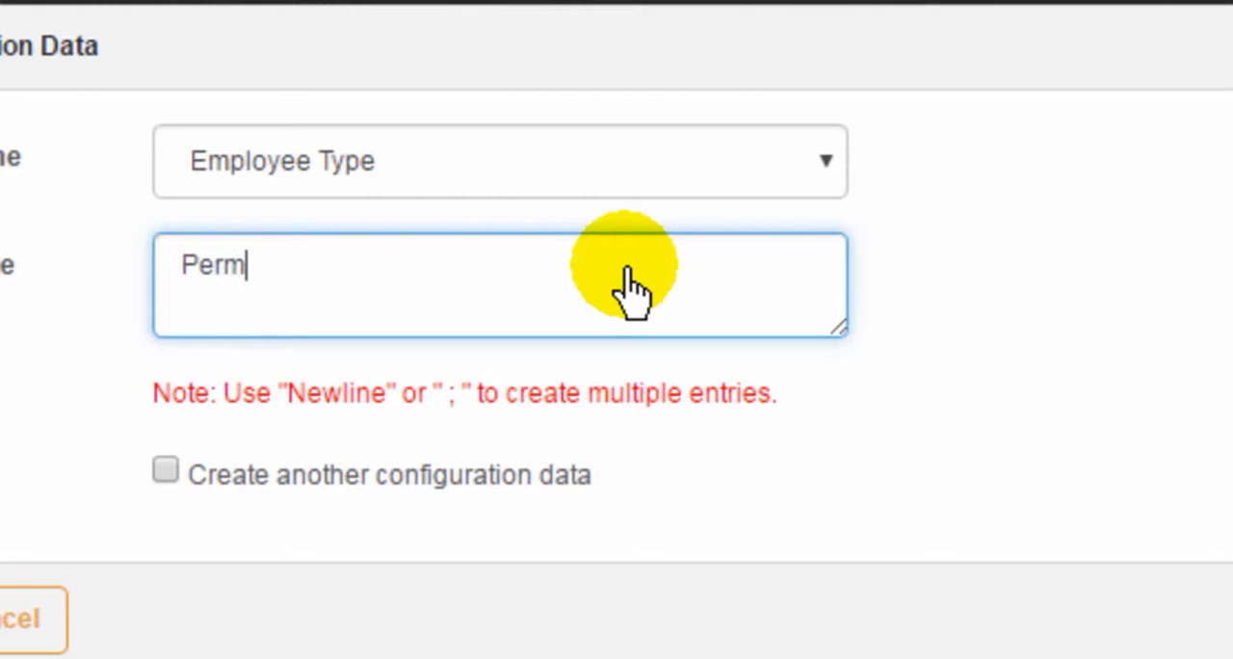
pyautogui.write('anent')
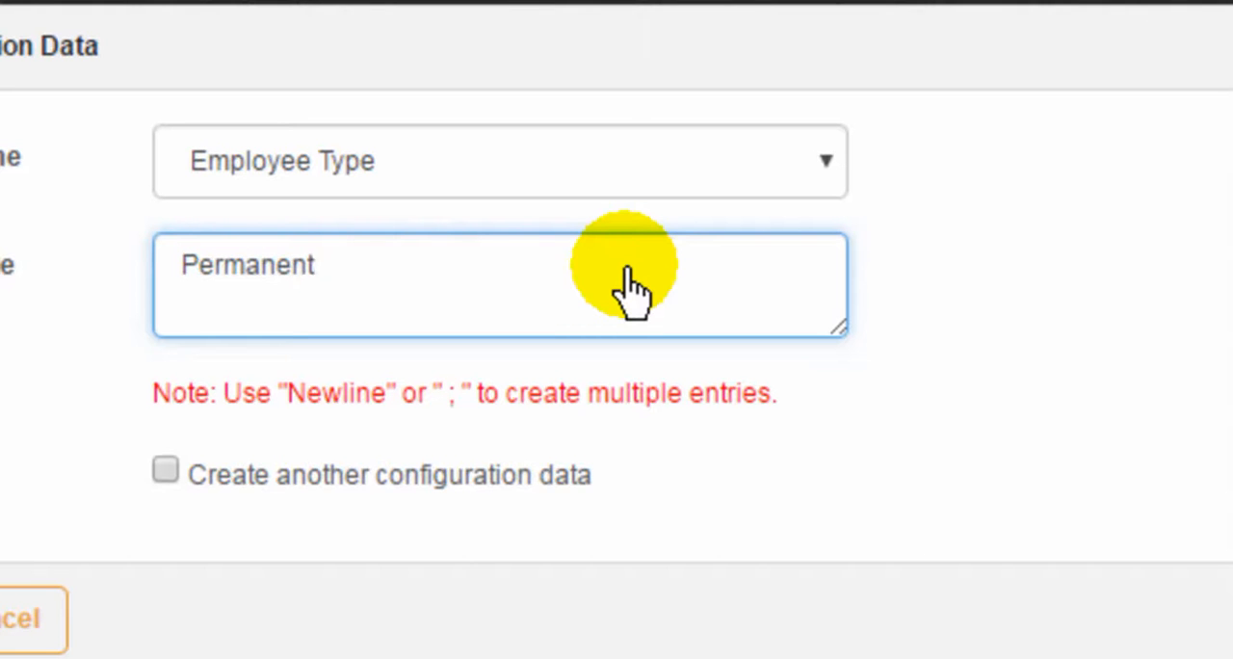
pyautogui.press('Return')
pyautogui.write('Temporara')
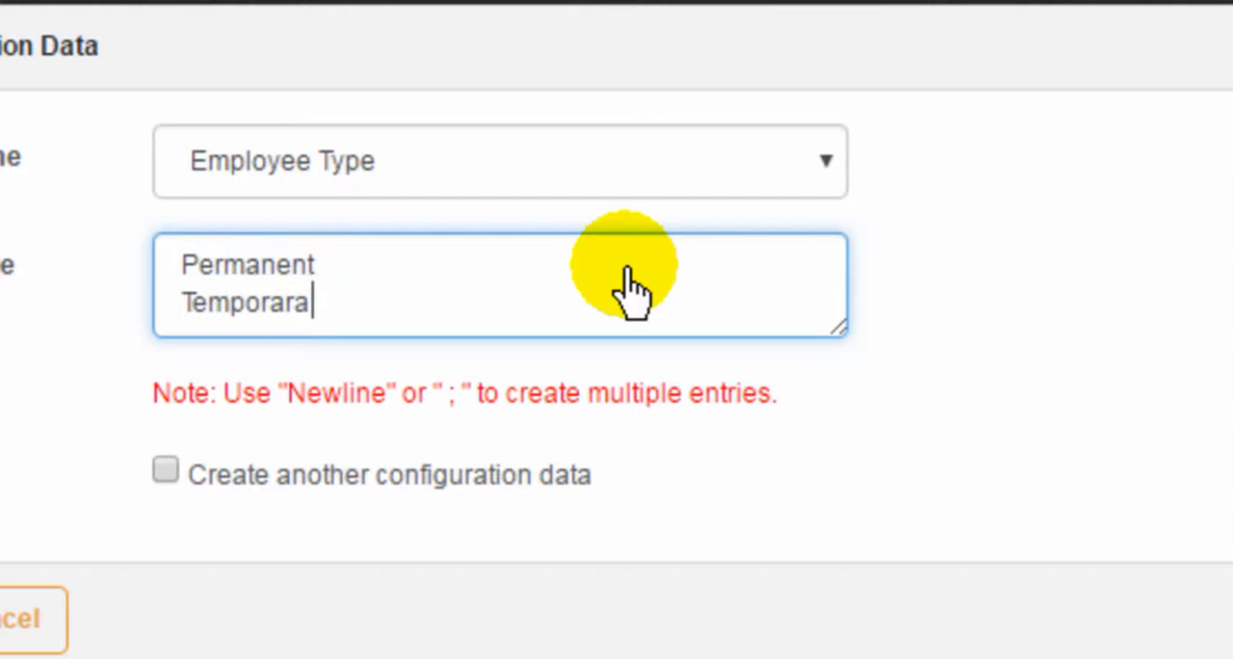
pyautogui.press('BackSpace')
pyautogui.write('y')
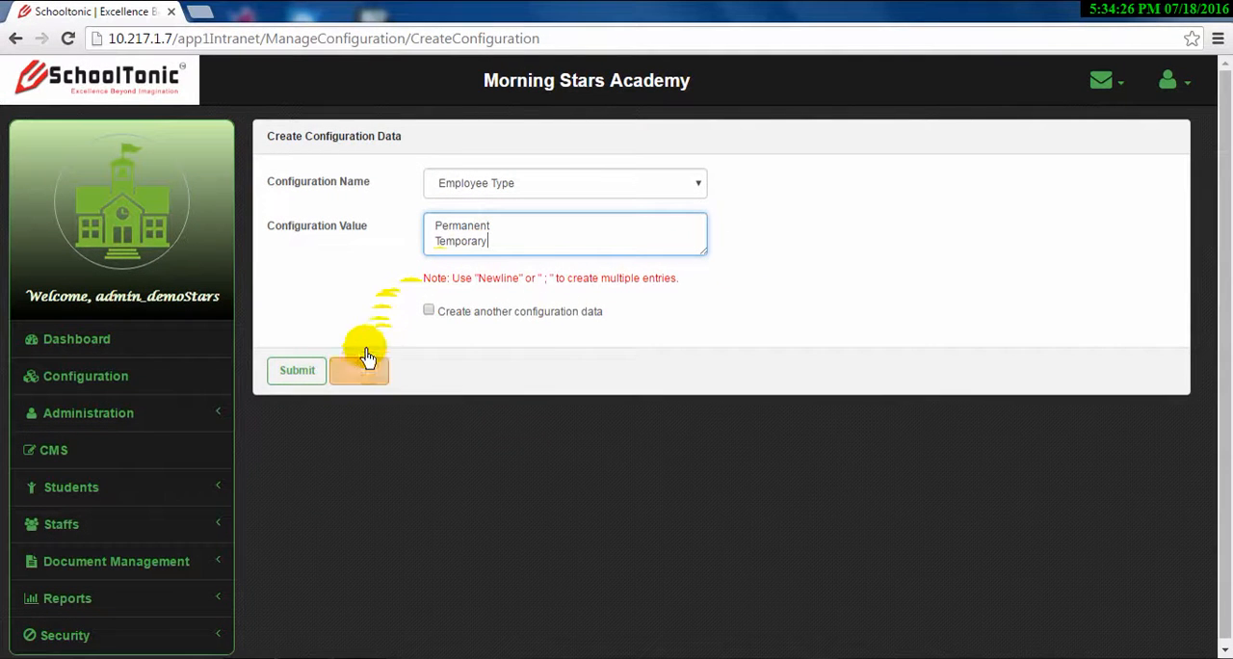
pyautogui.click(298, 374)
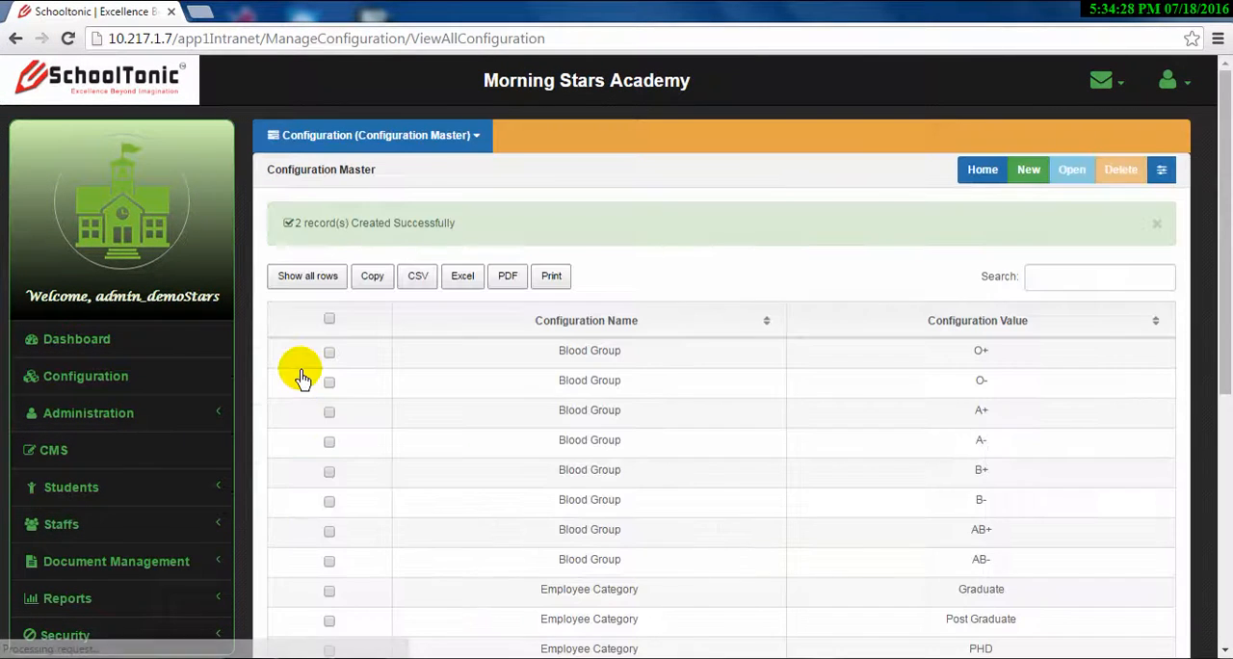
# Start another new configuration record, choose Previous Academic Documents as its configuration name and go to the configuration value
pyautogui.click(1029, 170)
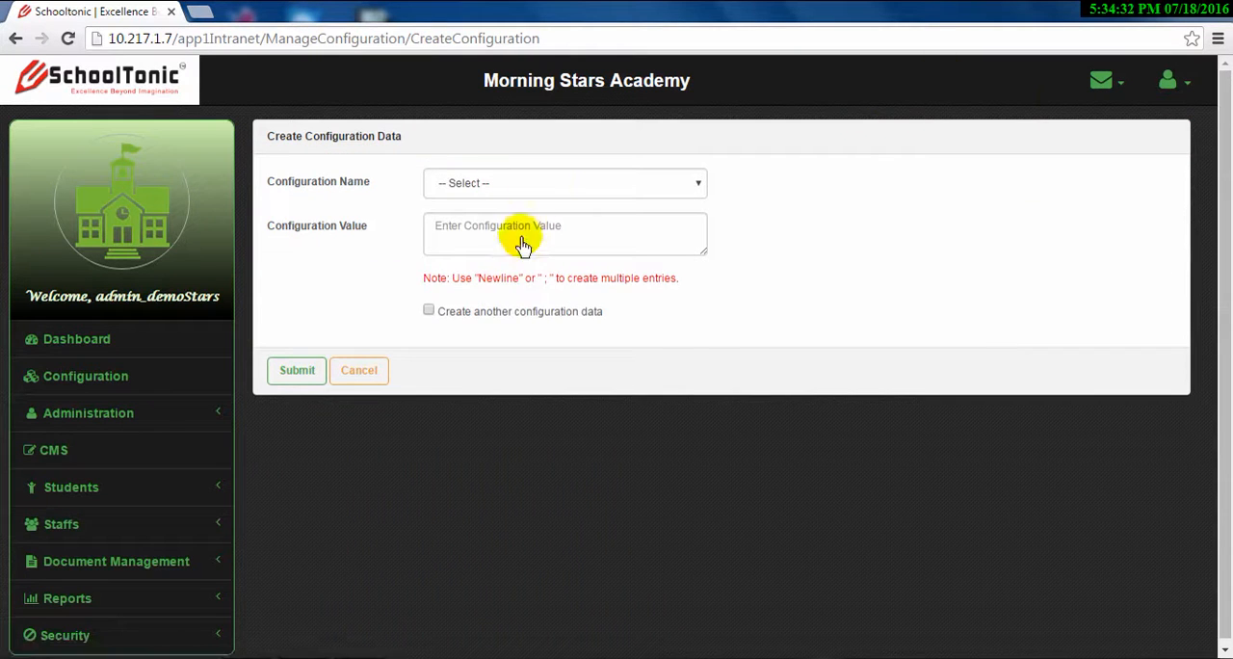
pyautogui.click(551, 183)
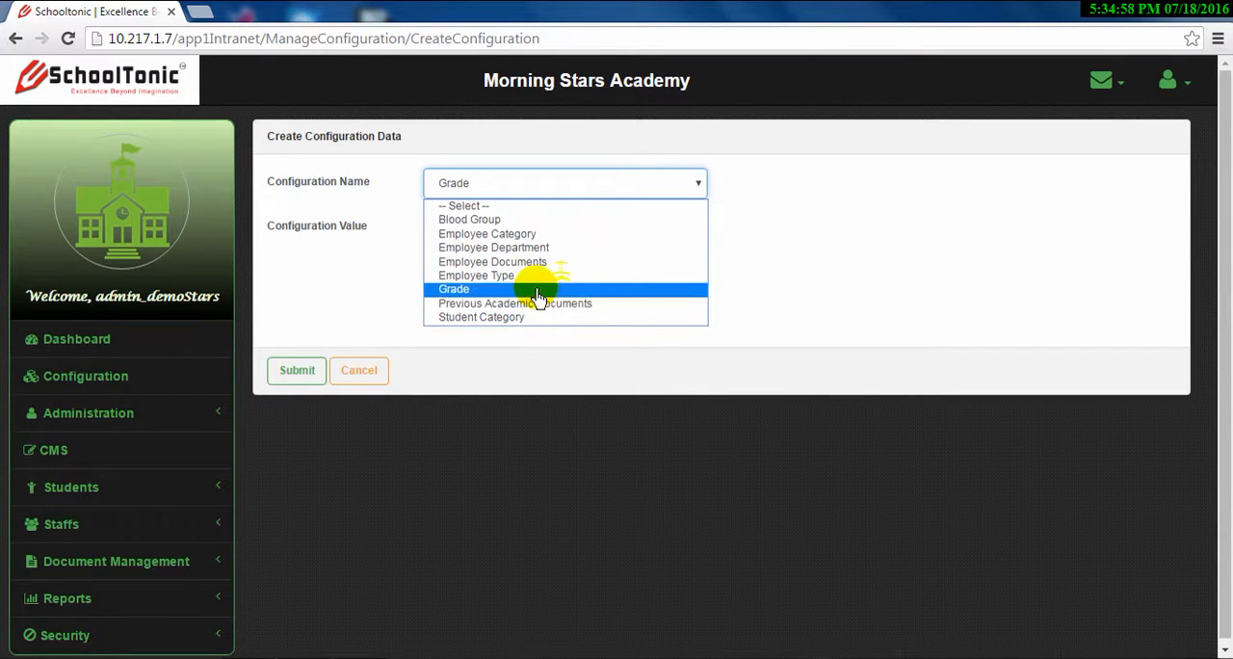
pyautogui.click(566, 304)
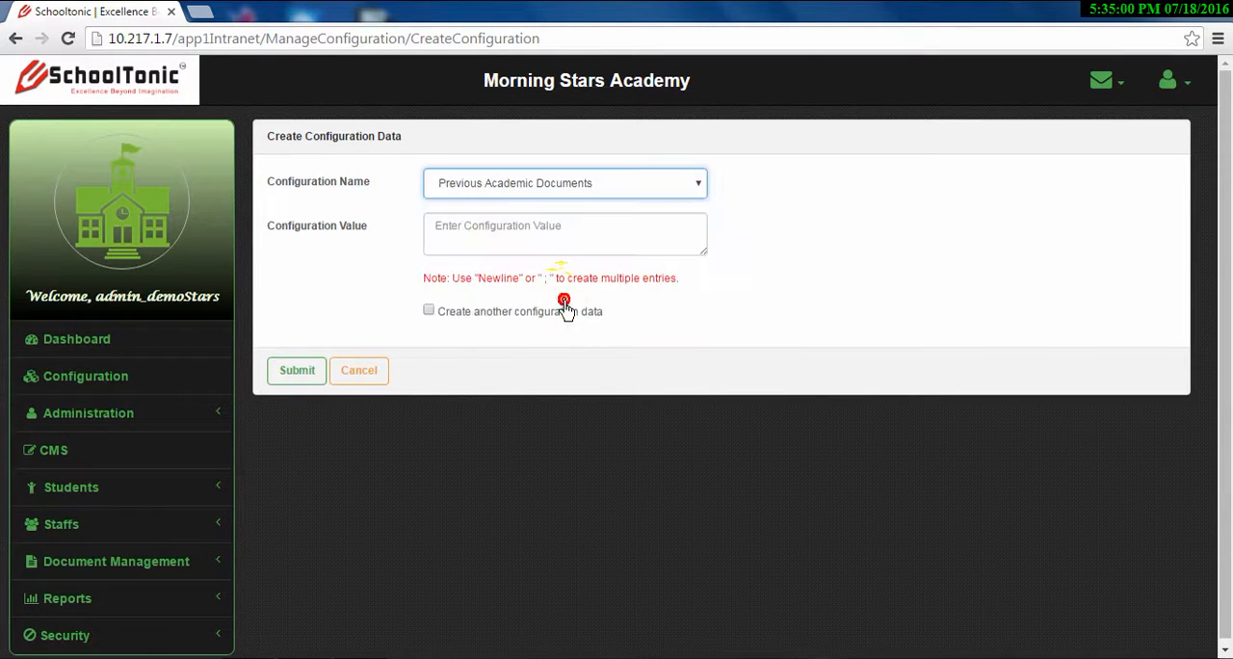
pyautogui.click(564, 235)
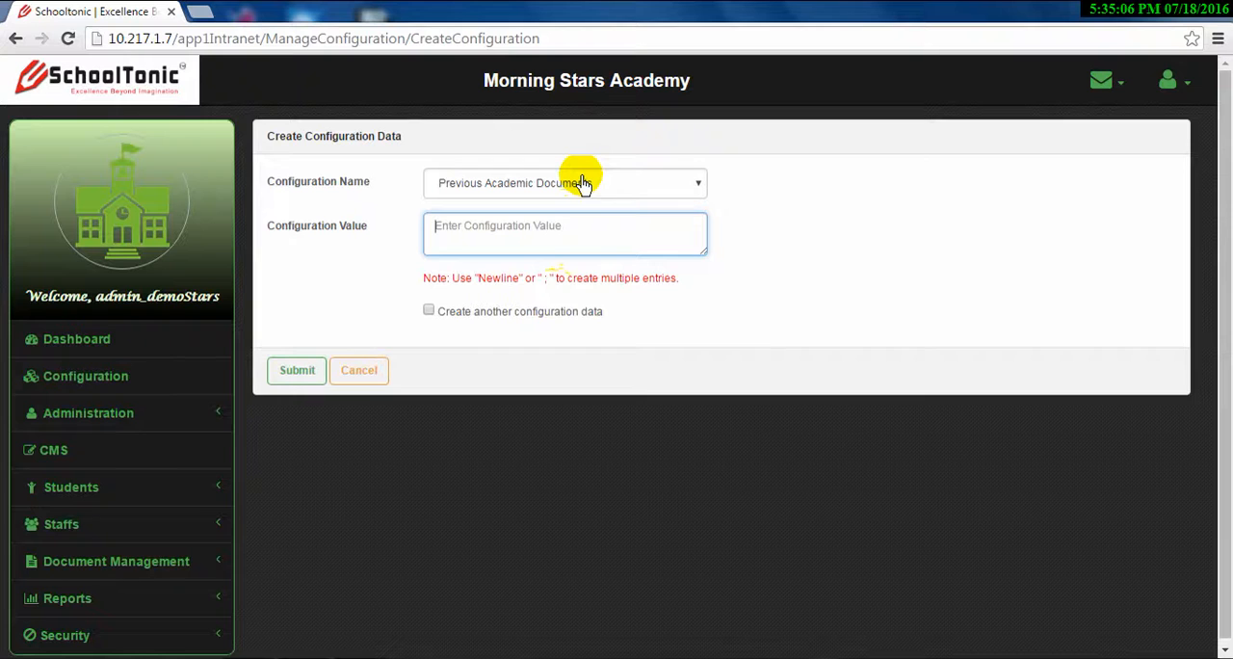
# Enter "Transfer Certificate" as the first Previous Academic Documents value and begin a new line
pyautogui.write('Tra')
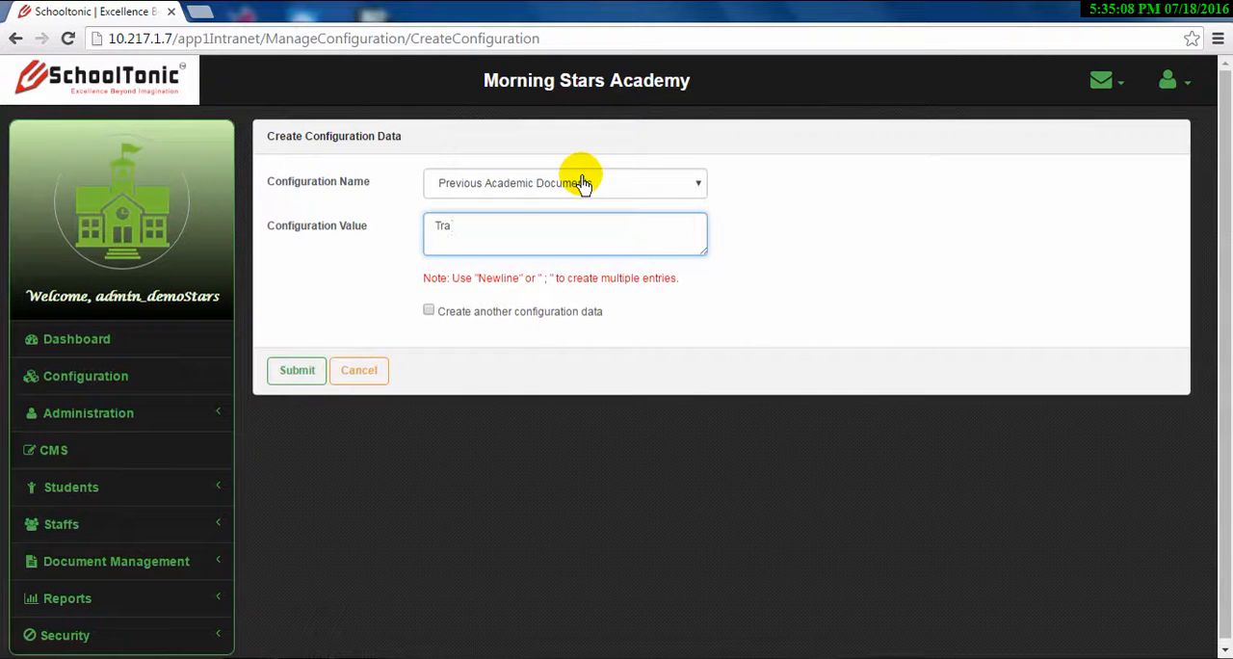
pyautogui.write('nsfer Certificate')
pyautogui.press('Return')
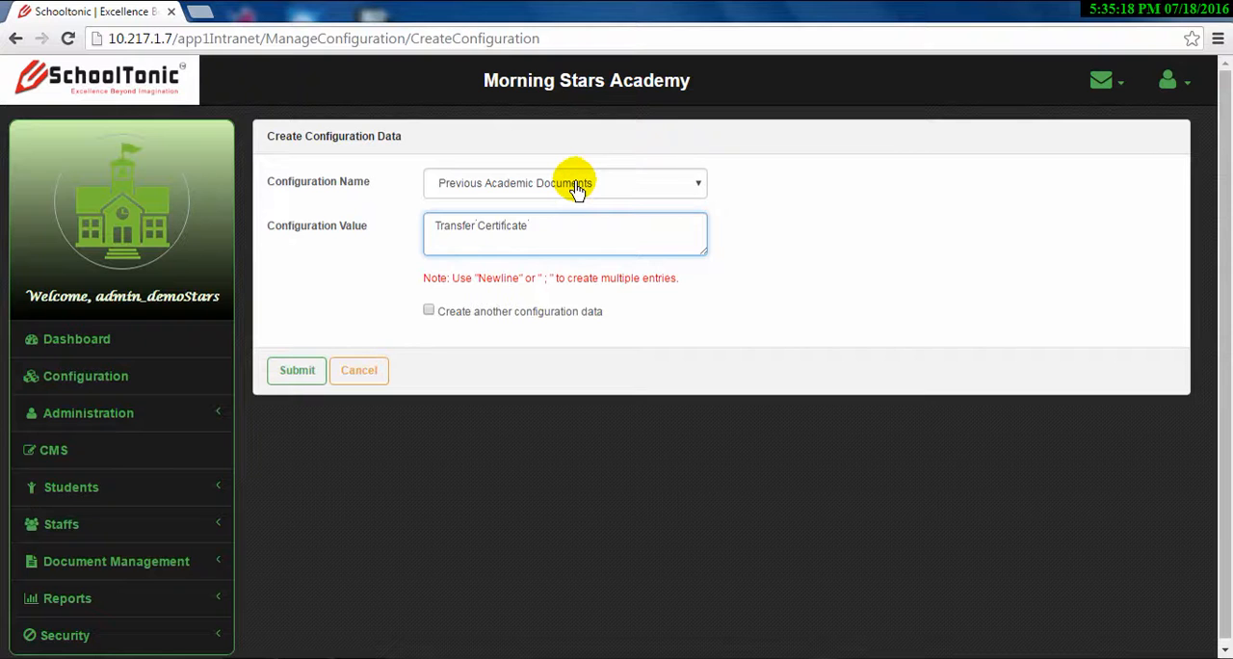
# Add "Character Certificate" as the second Previous Academic Documents value and submit the record
pyautogui.write('Character certific')
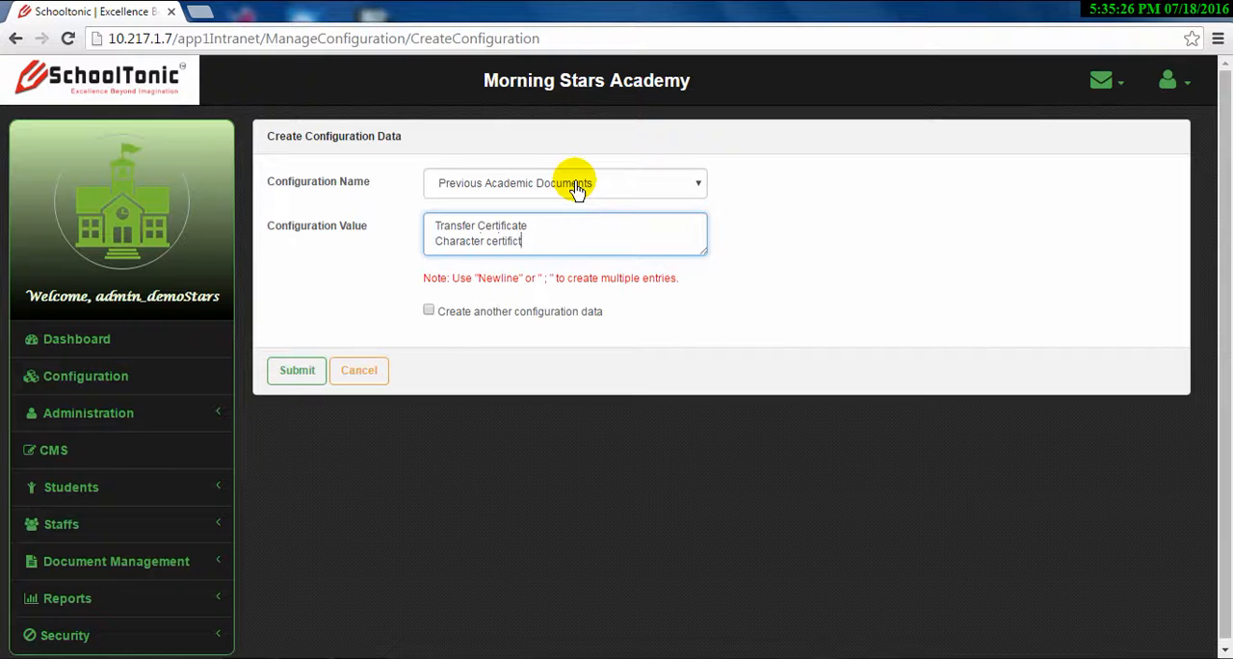
pyautogui.press('BackSpace')
pyautogui.press('BackSpace')
pyautogui.press('BackSpace')
pyautogui.press('BackSpace')
pyautogui.press('BackSpace')
pyautogui.press('BackSpace')
pyautogui.press('BackSpace')
pyautogui.write('Certificate')
pyautogui.click(297, 372)
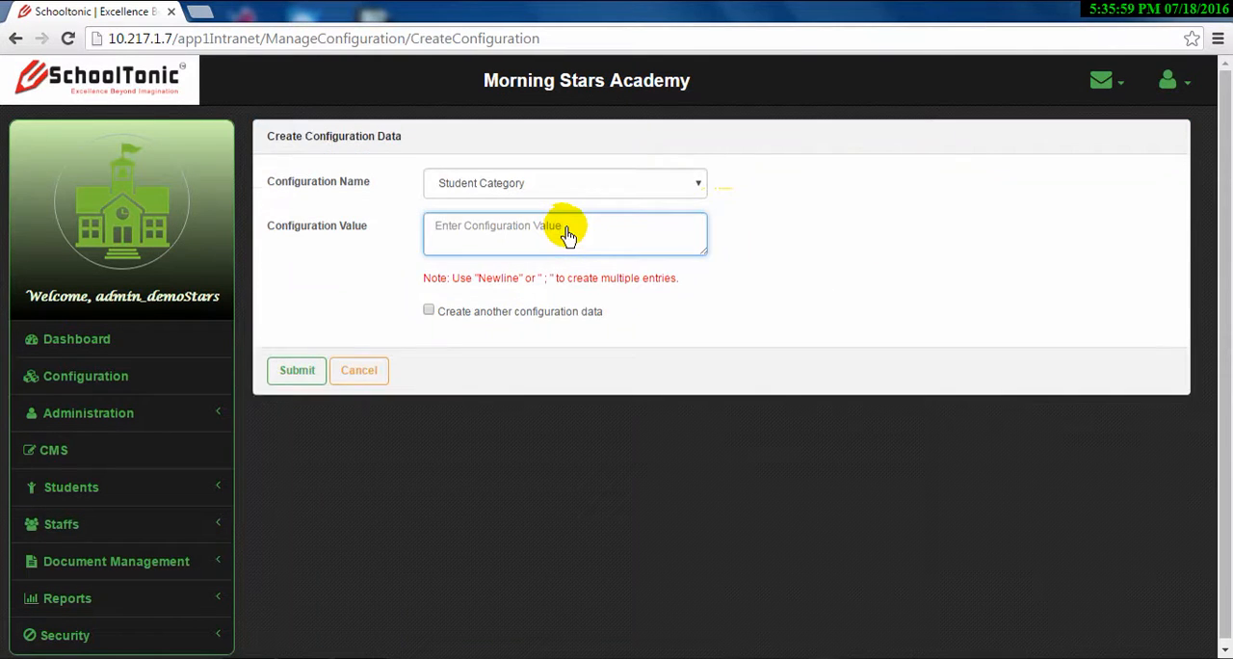
# Enter General and OBC on separate lines as configuration values for Student Category
pyautogui.click(589, 235)
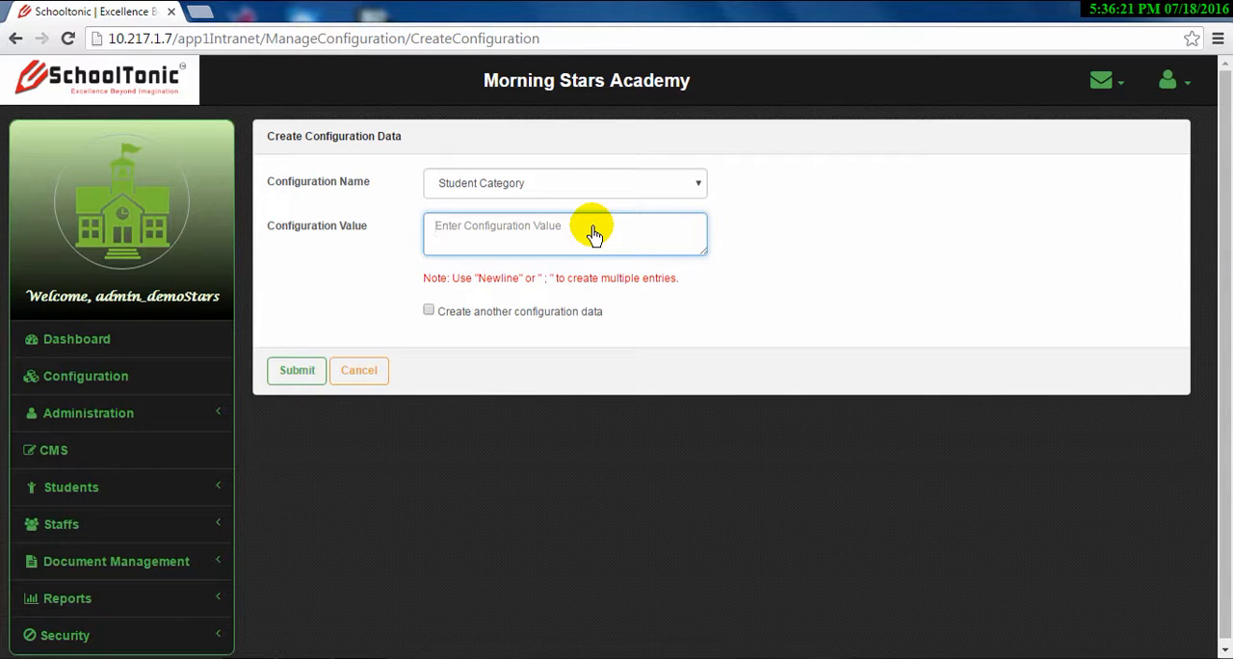
pyautogui.write('General')
pyautogui.press('Return')
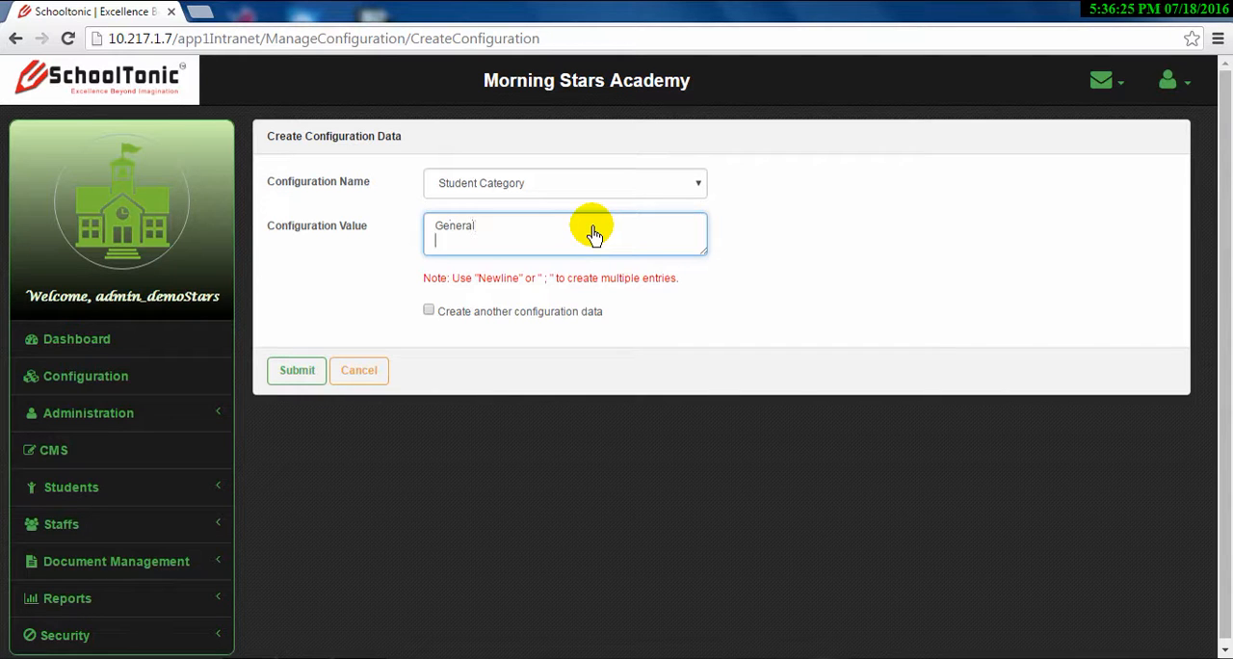
pyautogui.write('OBC')
pyautogui.press('Return')
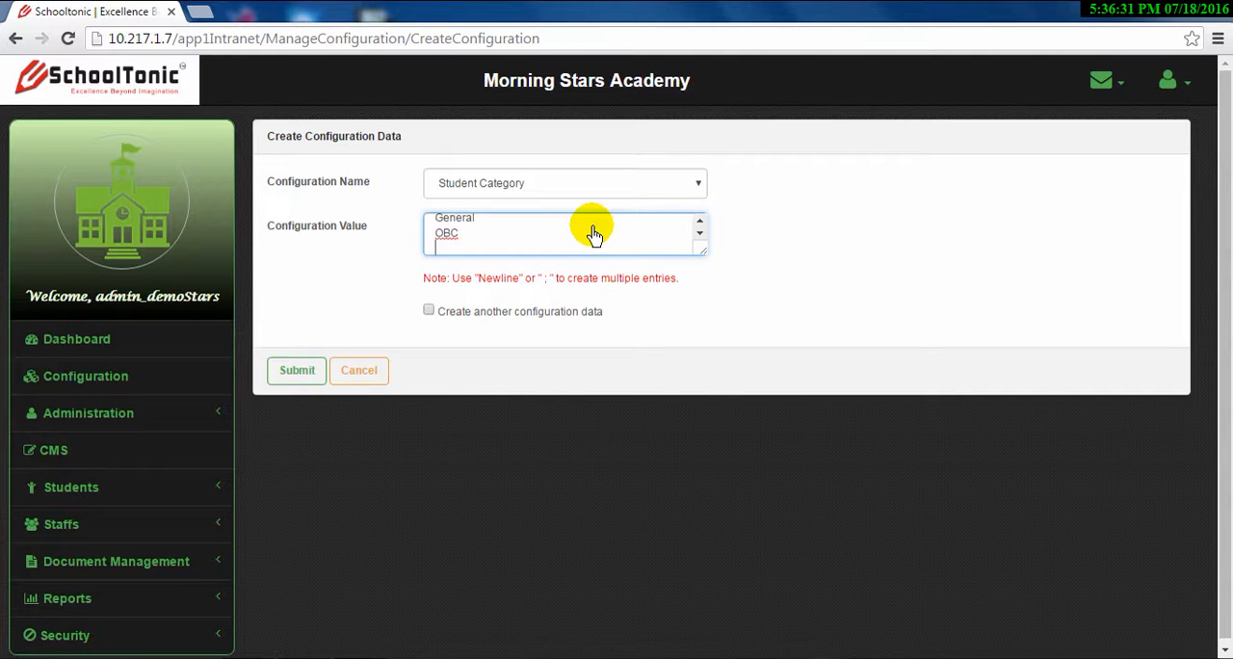
# Add SC, ST and Others on separate lines to the Student Category values and submit the record
pyautogui.write('Sc')
pyautogui.press('BackSpace')
pyautogui.write('C')
pyautogui.press('Return')
pyautogui.write('ST')
pyautogui.press('Return')
pyautogui.write('Others')
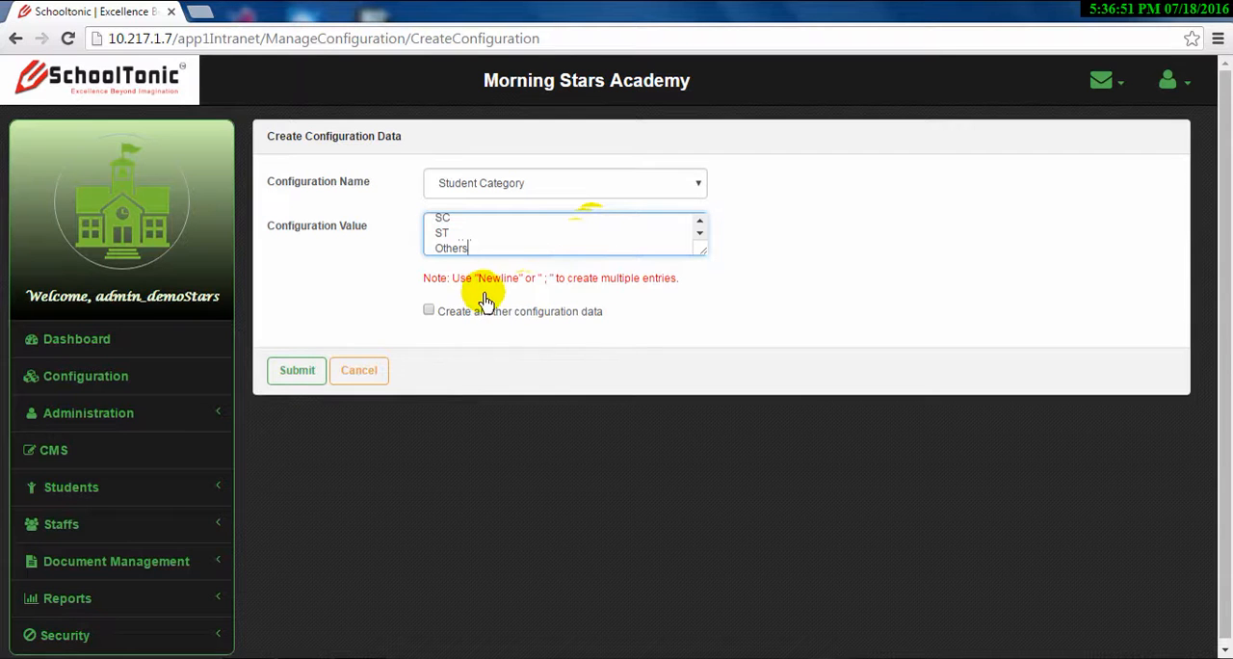
pyautogui.click(298, 373)
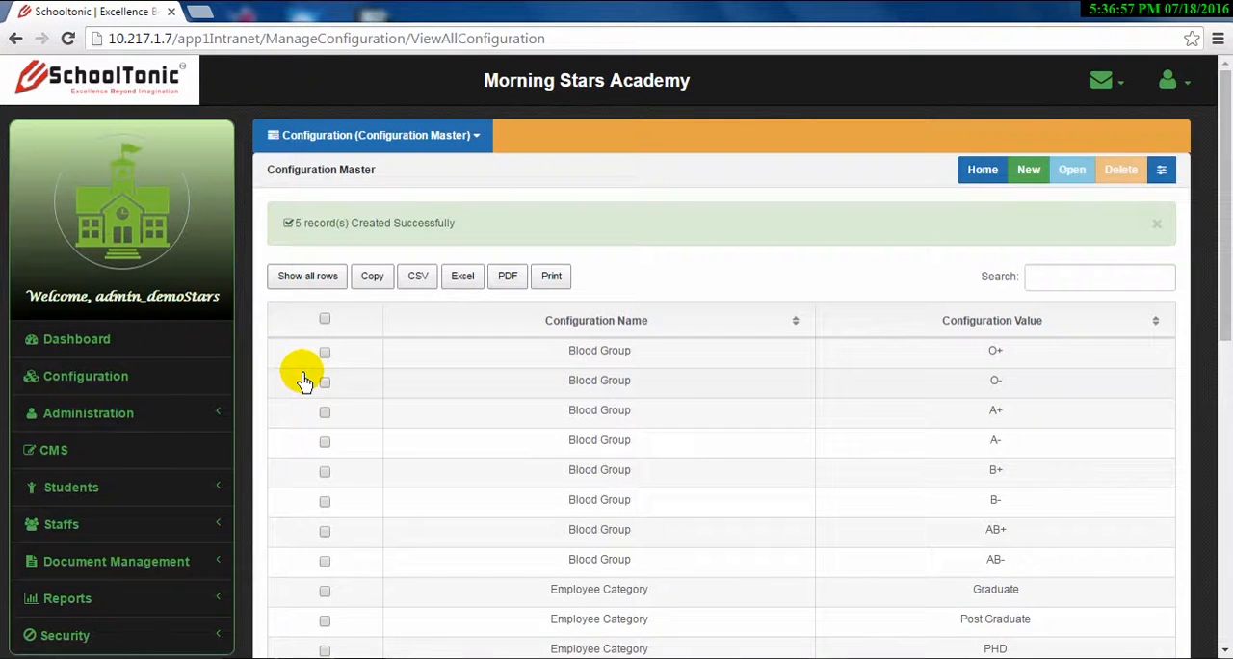
# Start a new configuration record and choose Grade as its configuration name
pyautogui.scroll(-4, 621, 420)
pyautogui.scroll(-3, 624, 420)
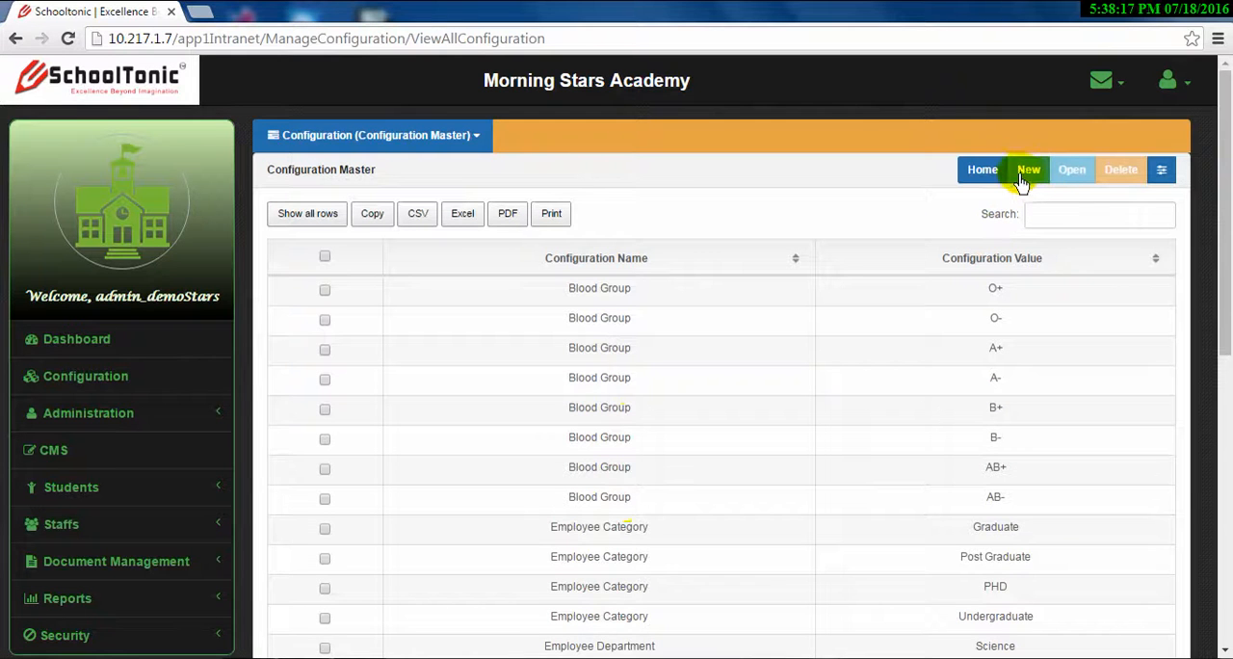
pyautogui.click(1028, 174)
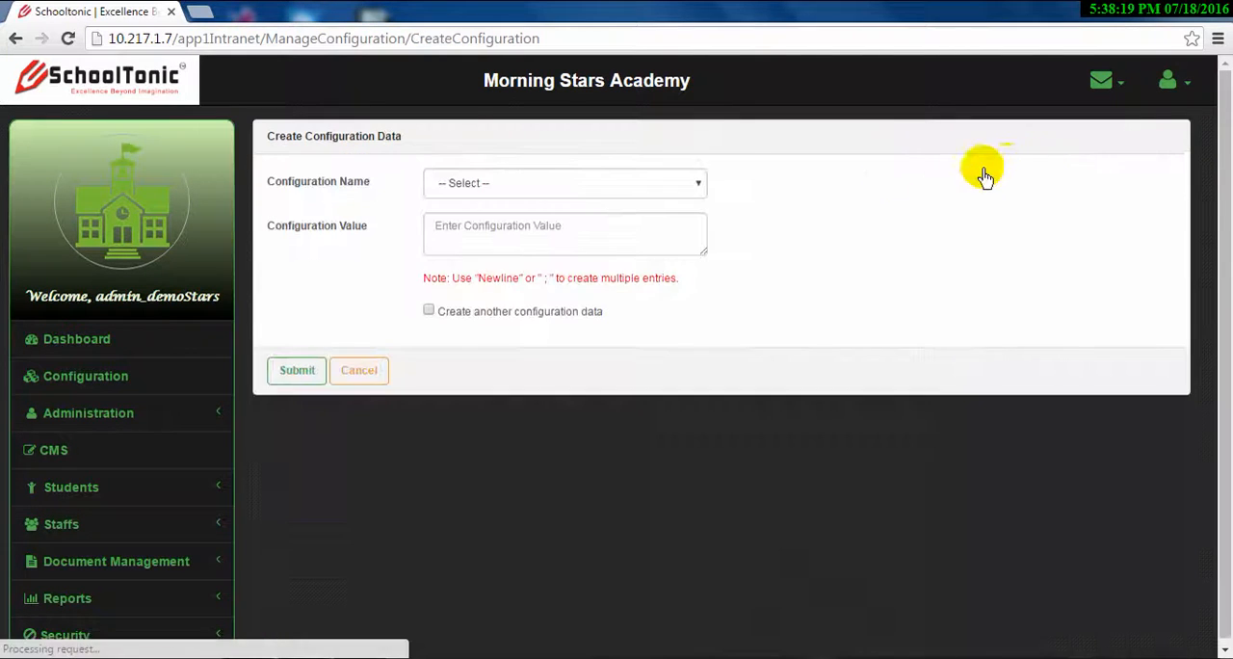
pyautogui.click(606, 184)
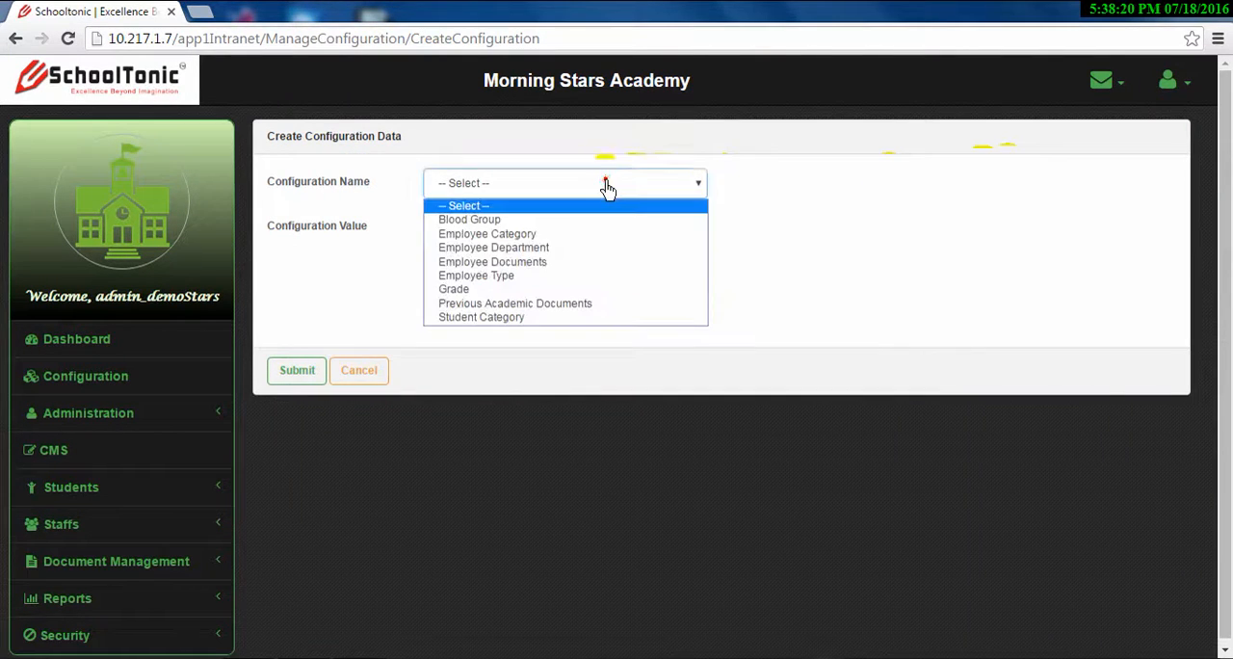
pyautogui.click(594, 289)
# Enter Excellent, Very Good and Good on separate lines as configuration values for Grade
pyautogui.click(580, 239)
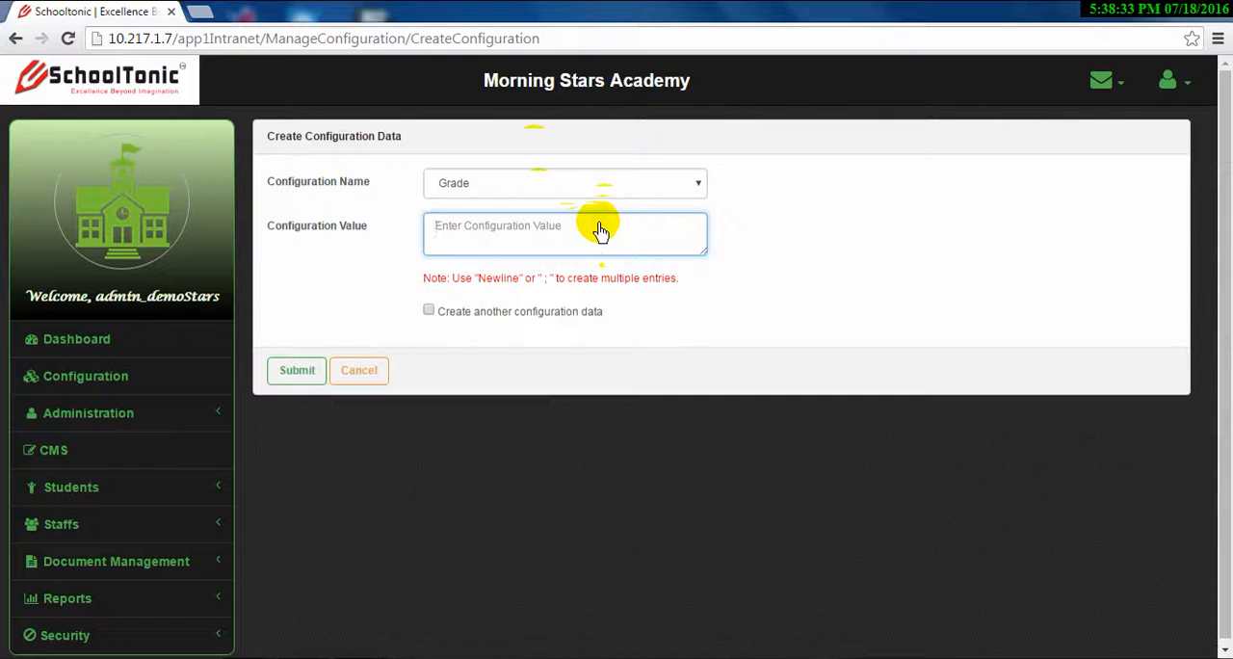
pyautogui.write('E')
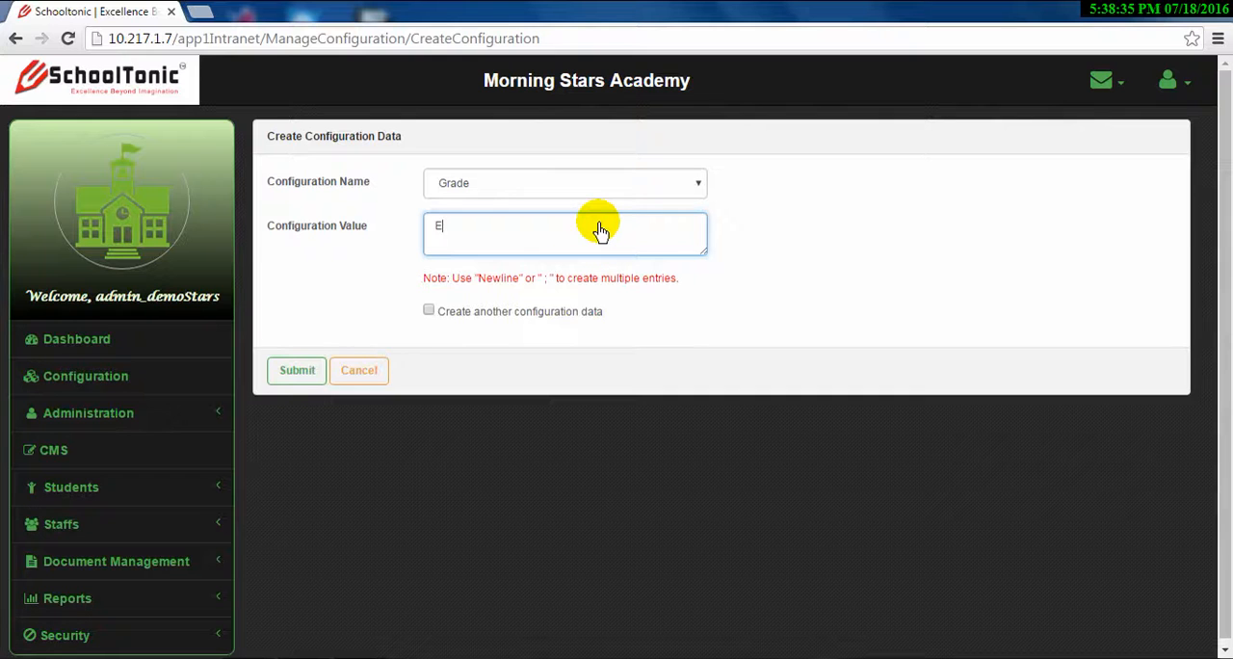
pyautogui.write('xcellent')
pyautogui.press('Return')
pyautogui.write('Very Good')
pyautogui.press('Return')
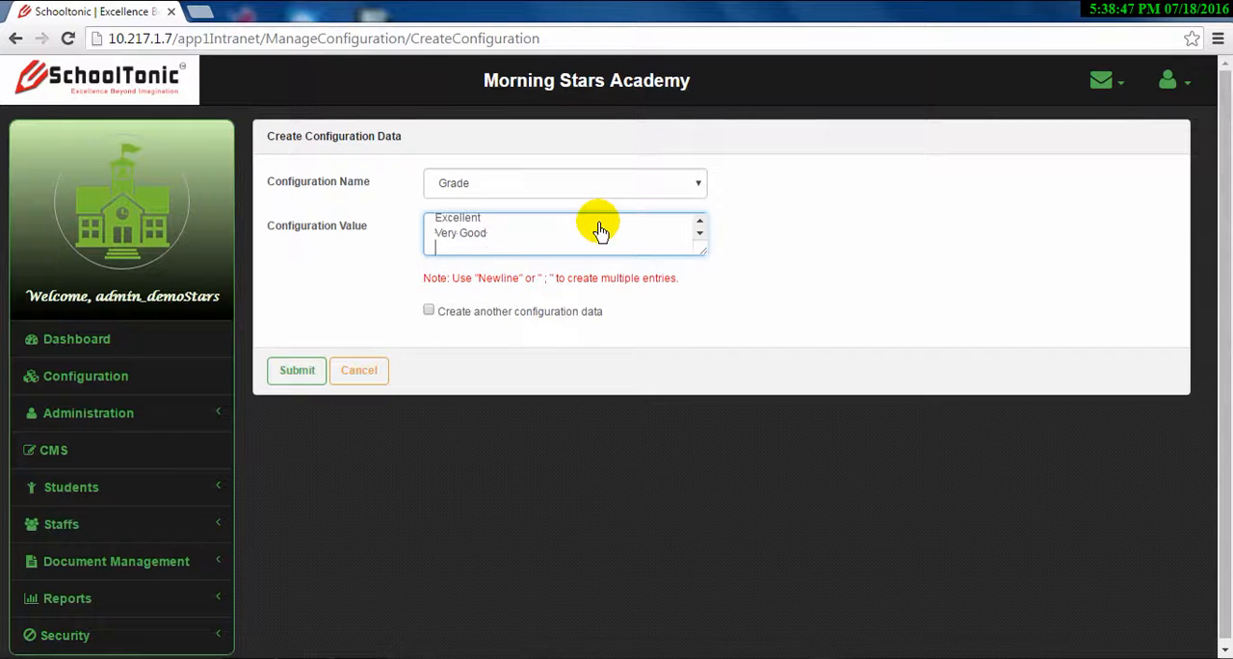
pyautogui.write('Good')
pyautogui.press('Return')
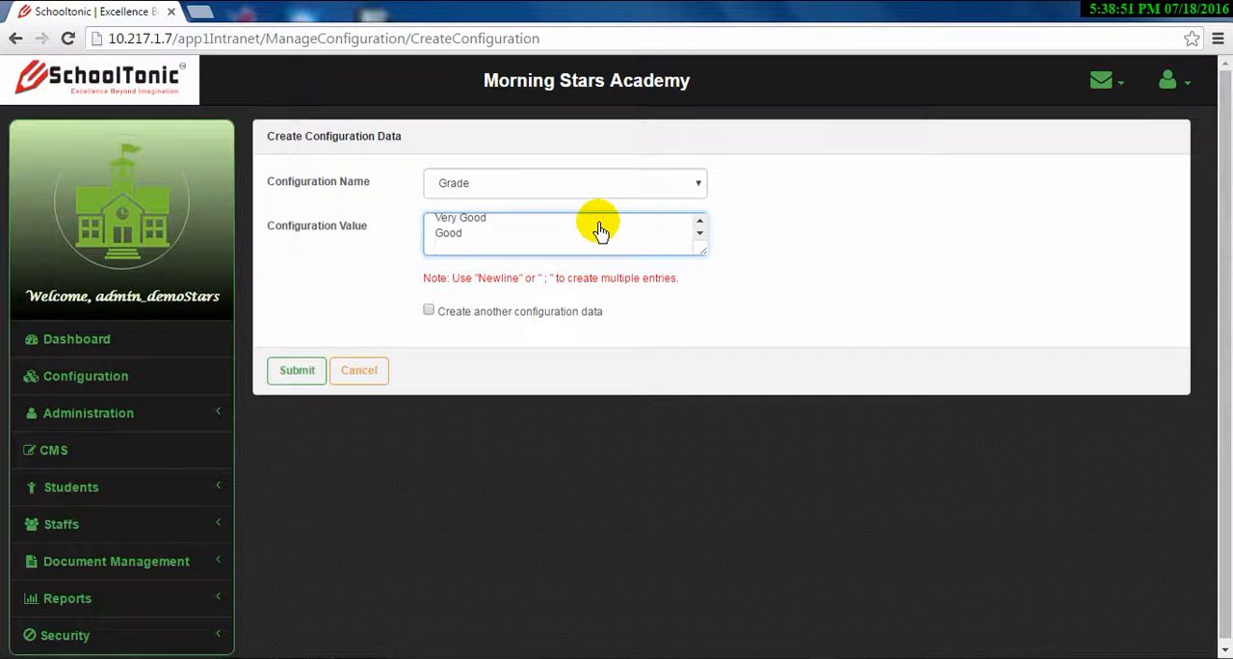
# Add Fair, Satisfactory and Poor on separate lines to the Grade values and submit the record
pyautogui.write('Fair')
pyautogui.press('Return')
pyautogui.write('Satisfac')
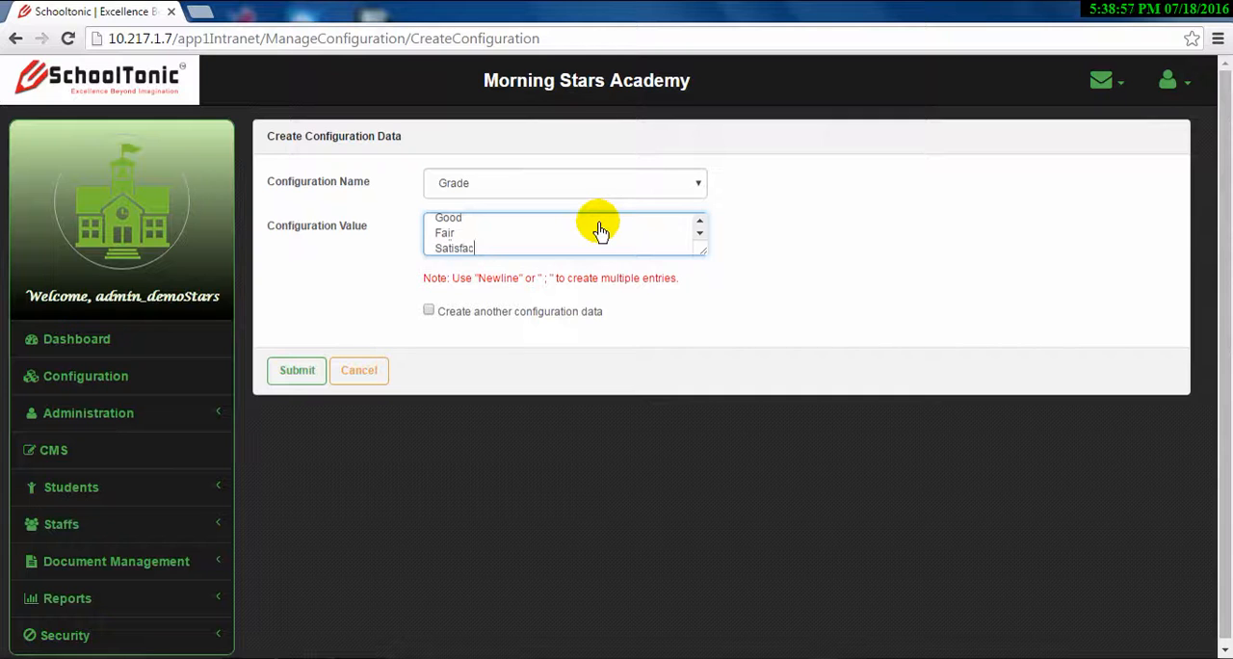
pyautogui.write('tory')
pyautogui.press('Return')
pyautogui.write('Poor')
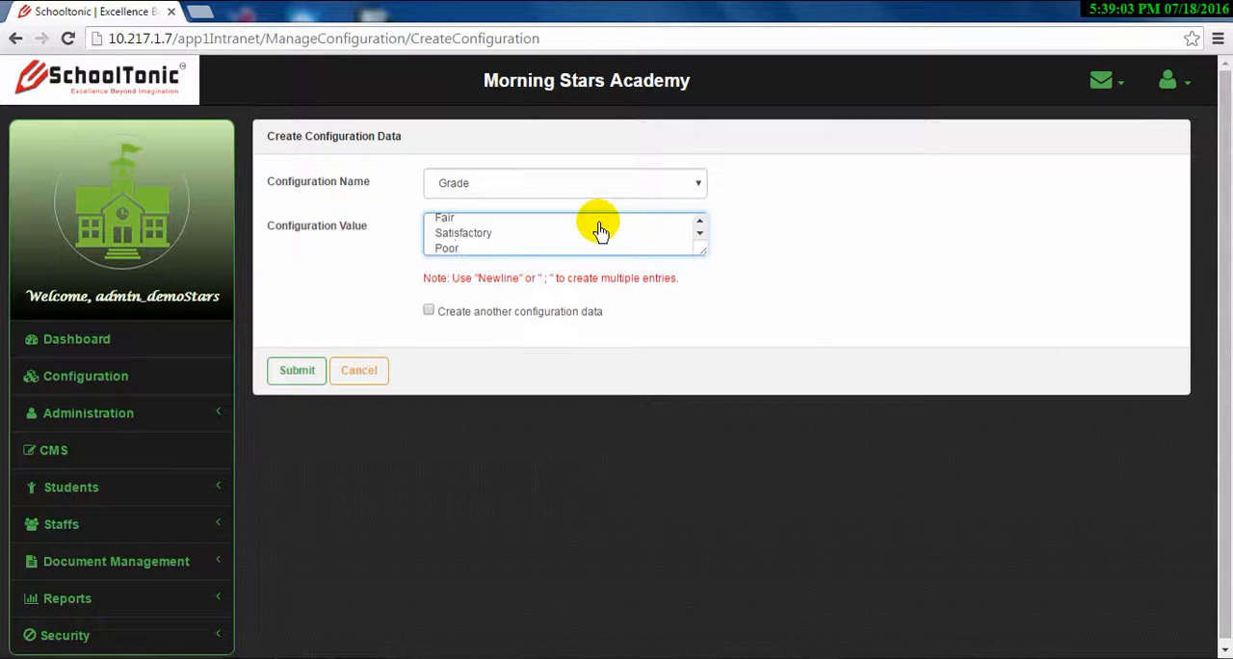
pyautogui.scroll(2, 599, 231)
pyautogui.scroll(-3, 599, 232)
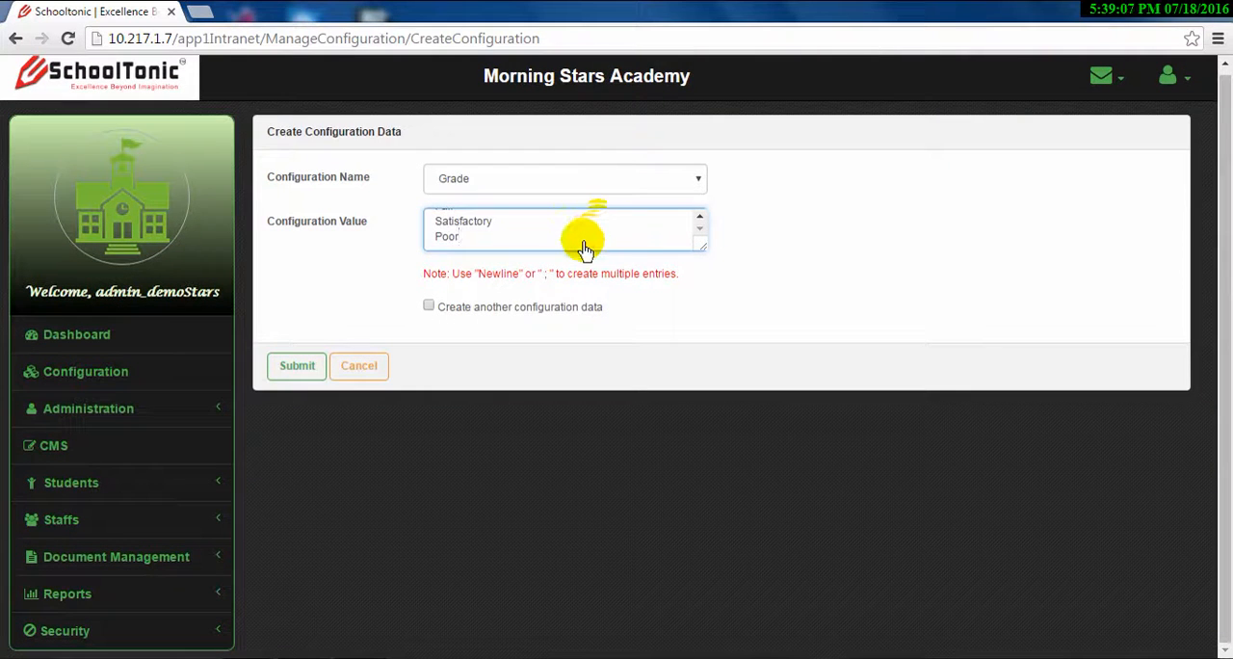
pyautogui.click(292, 374)
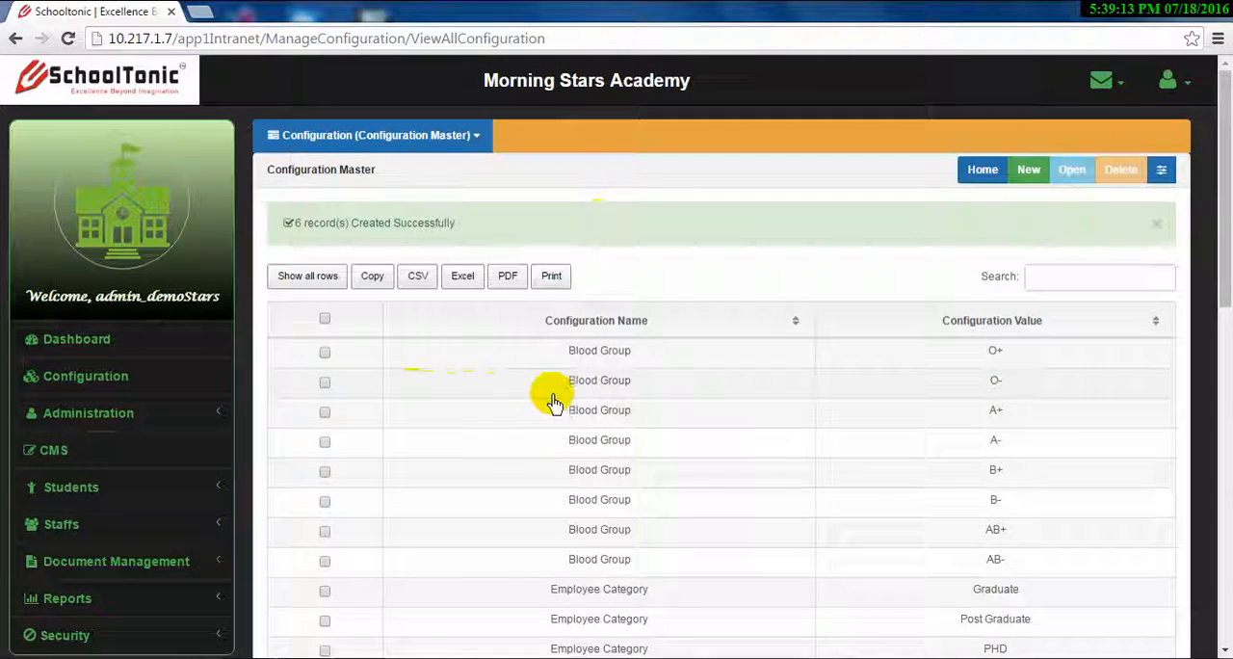